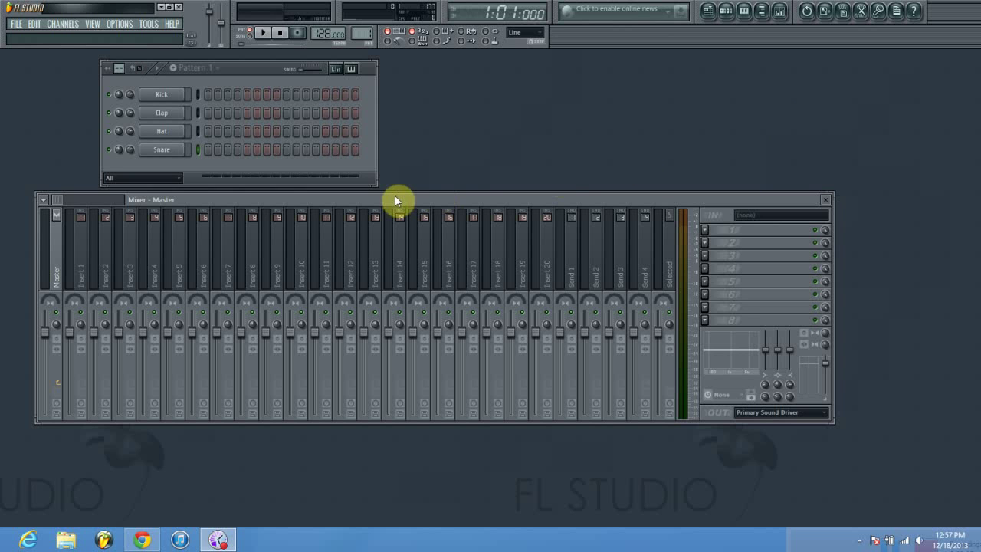
# Move the Mixer window a little lower and to the right, below the Pattern 1 channel rack
pyautogui.moveTo(377, 201); pyautogui.dragTo(427, 216)
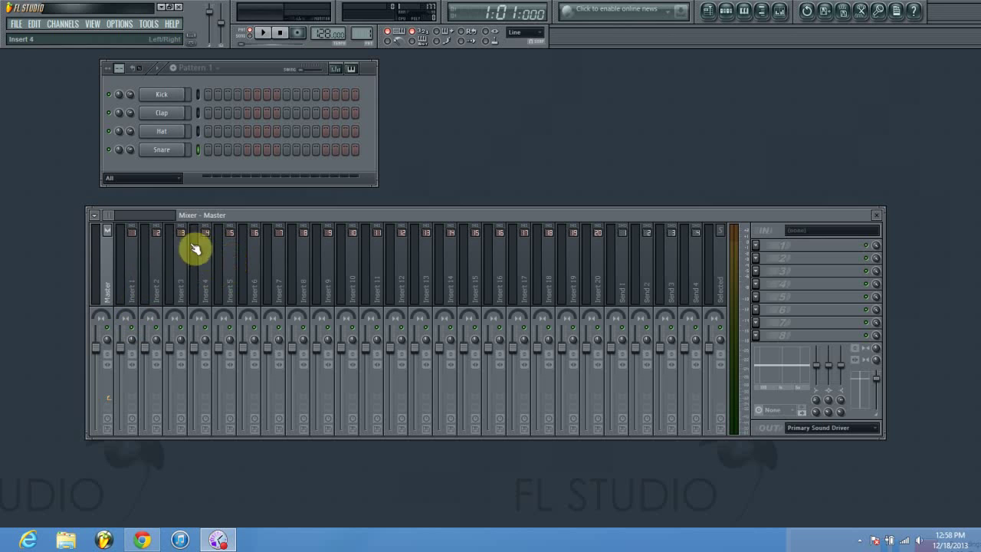
pyautogui.click(133, 269)
pyautogui.click(158, 269)
pyautogui.click(182, 269)
pyautogui.click(207, 269)
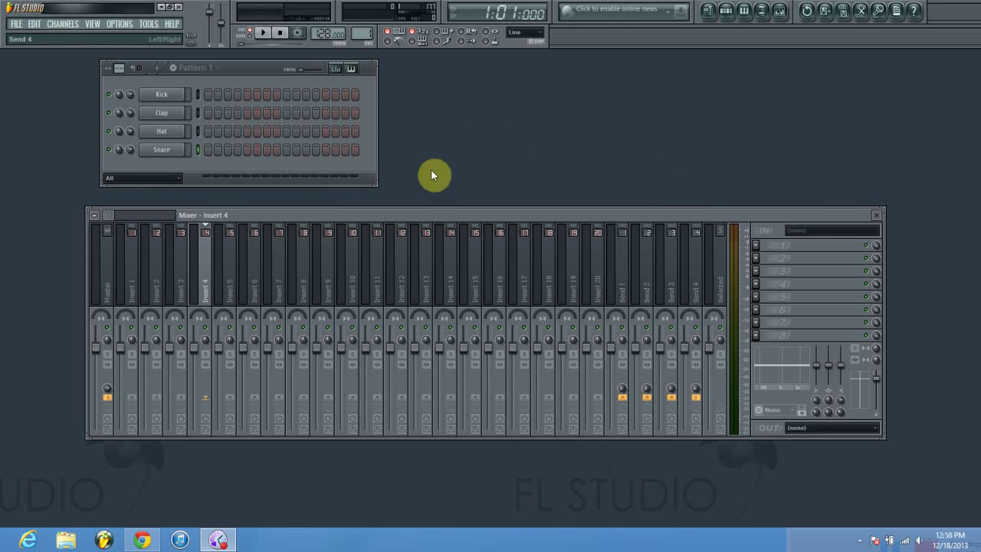
pyautogui.click(172, 349)
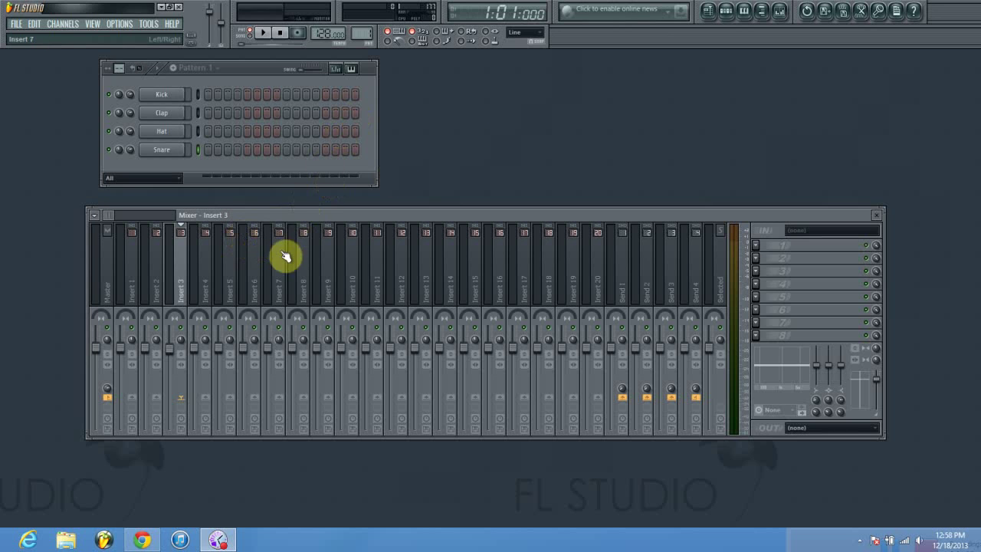
pyautogui.click(235, 272)
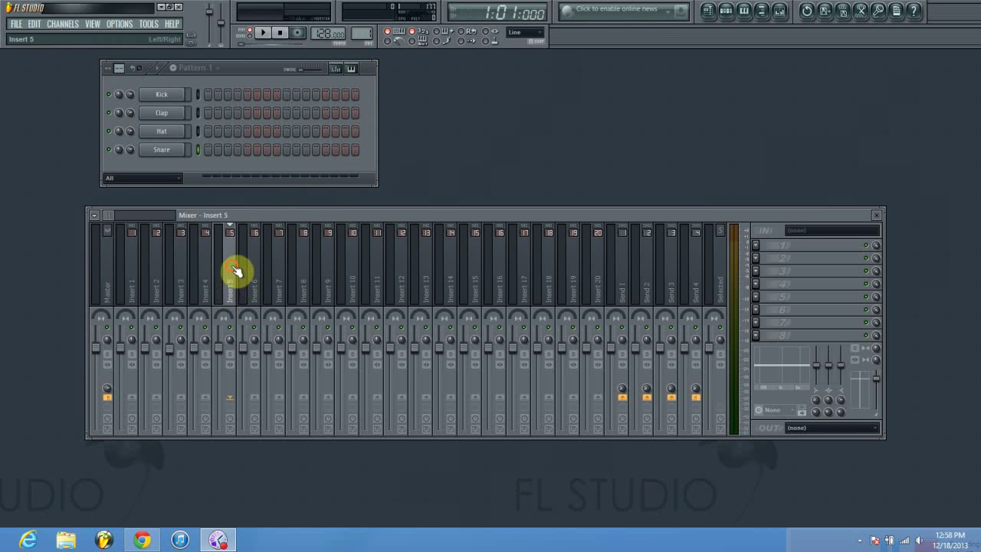
pyautogui.click(201, 275)
pyautogui.click(180, 278)
pyautogui.click(149, 279)
pyautogui.click(135, 282)
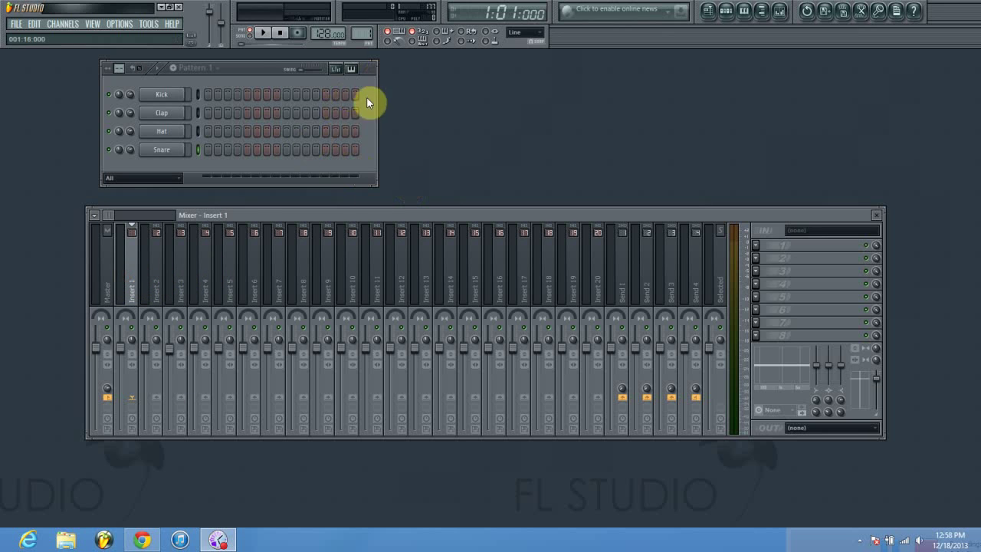
# Switch on three Kick steps and Hat steps 3, 11 and 15, then briefly play and stop
pyautogui.click(208, 94)
pyautogui.click(286, 94)
pyautogui.click(325, 94)
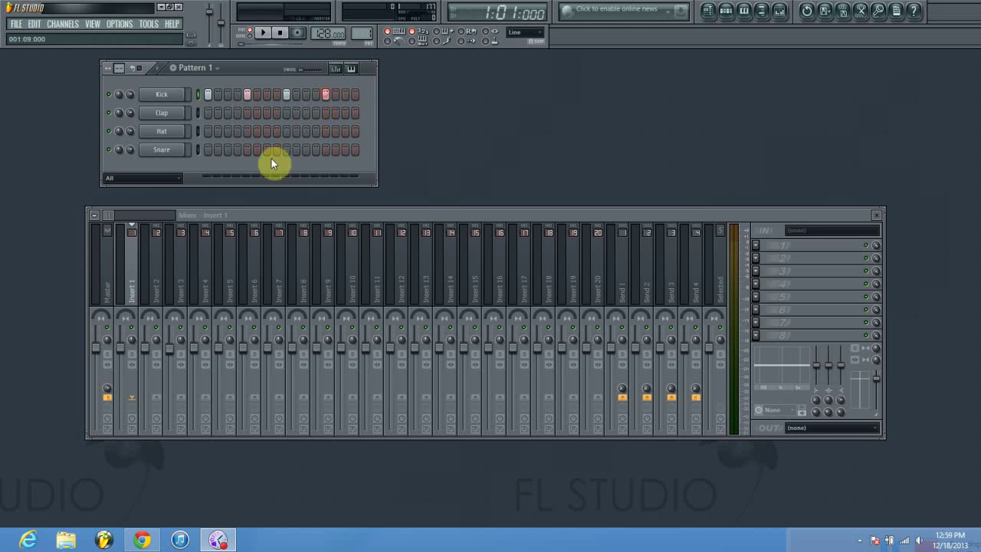
pyautogui.click(227, 132)
pyautogui.click(306, 132)
pyautogui.click(345, 131)
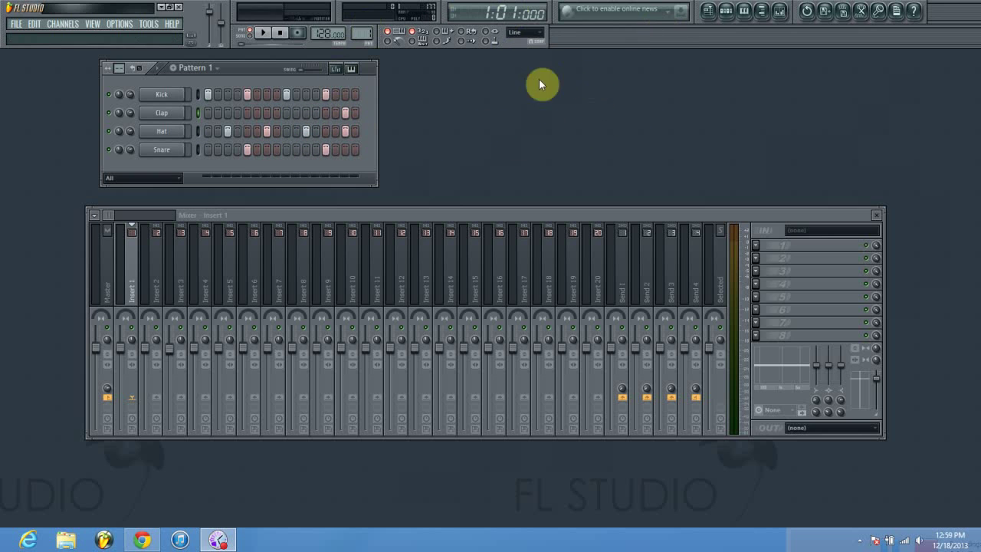
pyautogui.click(266, 34)
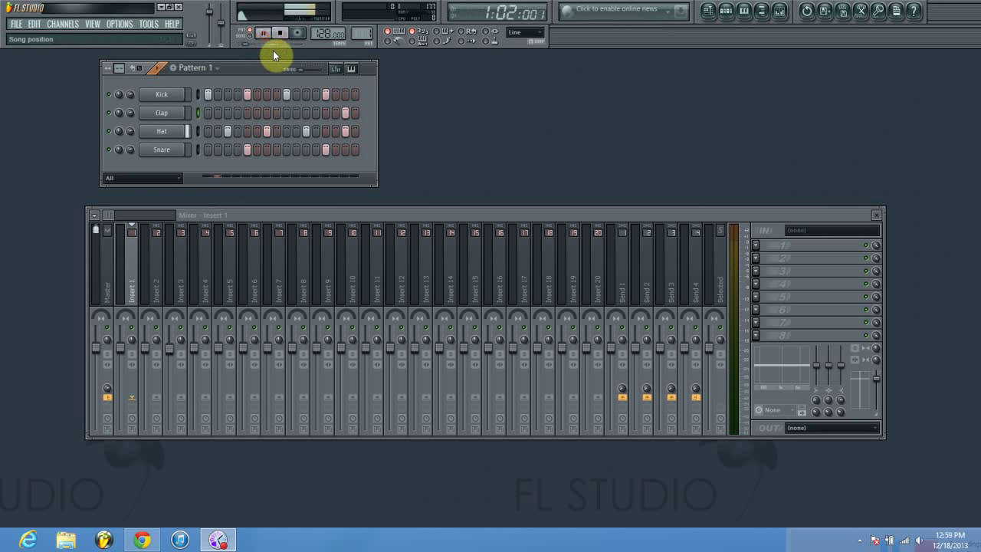
pyautogui.click(281, 34)
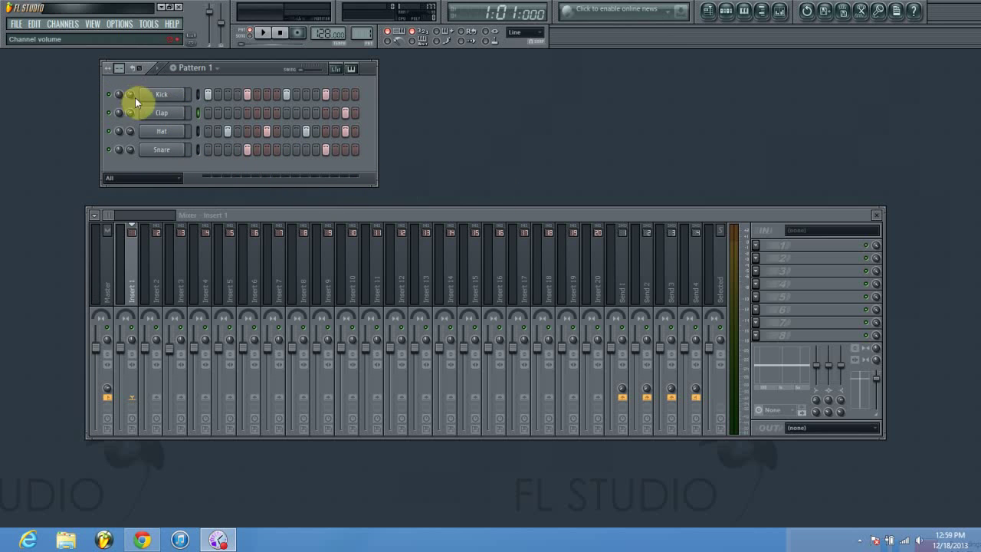
# Route the Kick channel to mixer Insert 1 and Clap to Insert 2
pyautogui.click(162, 95)
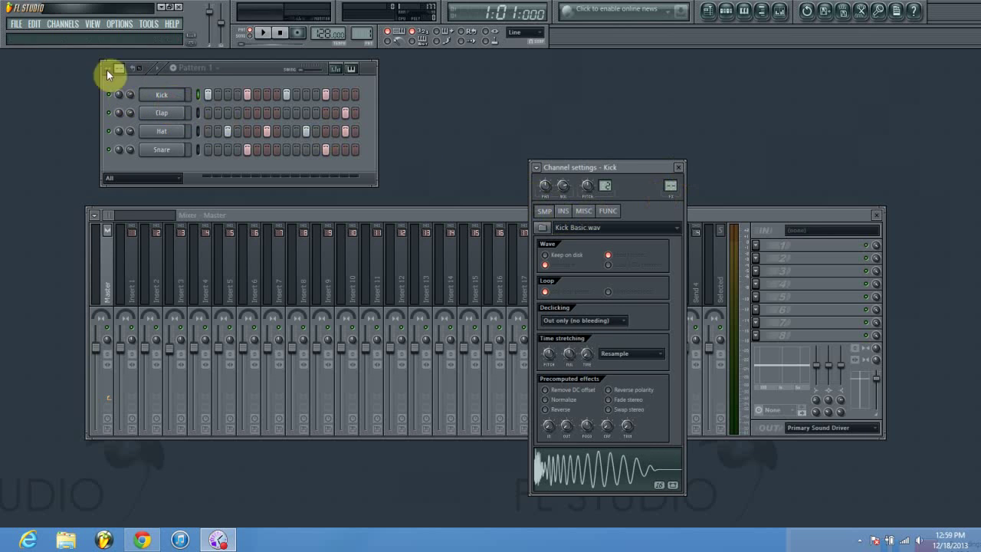
pyautogui.moveTo(663, 186); pyautogui.dragTo(663, 173)
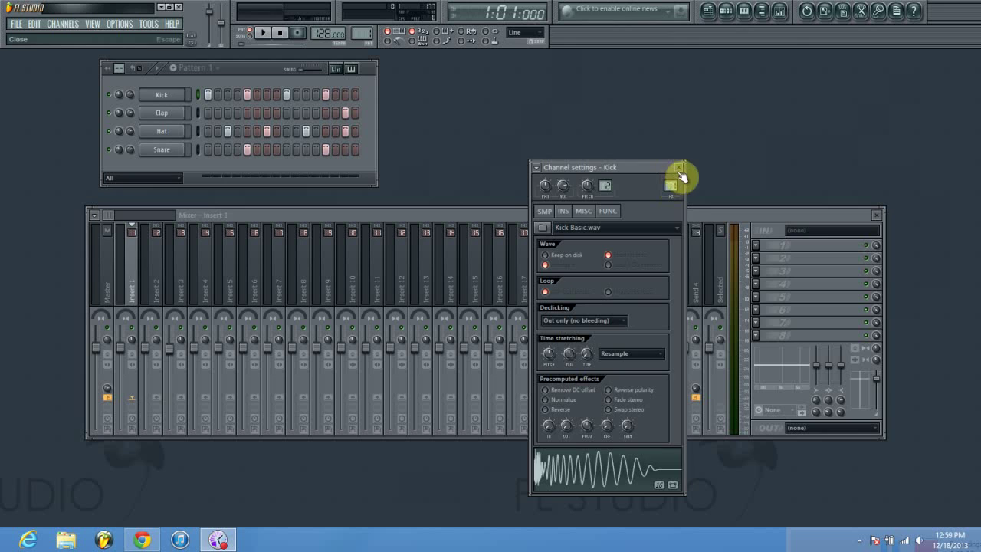
pyautogui.click(678, 168)
pyautogui.click(161, 112)
pyautogui.moveTo(672, 186); pyautogui.dragTo(678, 176)
pyautogui.click(679, 168)
# Route the Hat channel to mixer Insert 3 and Snare to Insert 4
pyautogui.click(160, 132)
pyautogui.moveTo(668, 183); pyautogui.dragTo(678, 165)
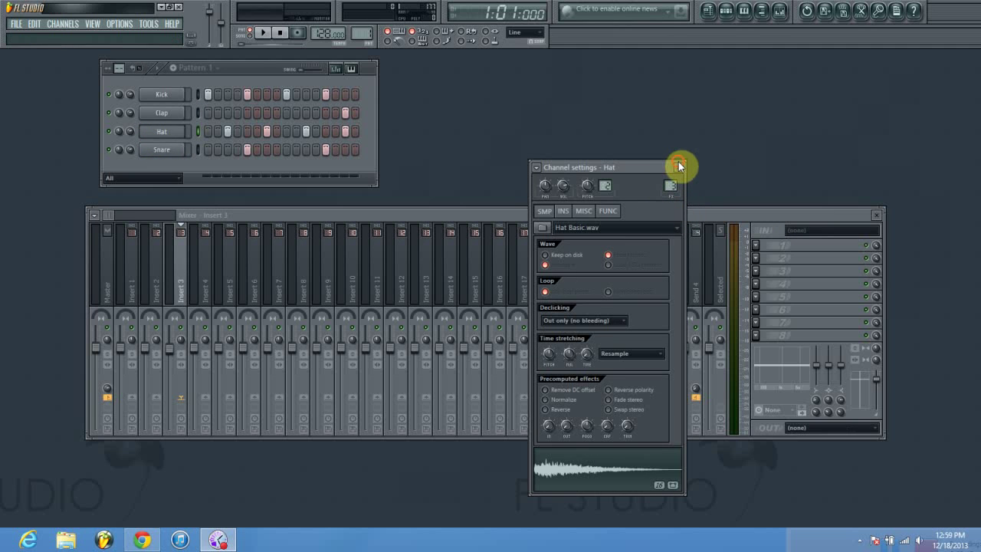
pyautogui.click(679, 167)
pyautogui.click(175, 151)
pyautogui.moveTo(670, 185); pyautogui.dragTo(681, 173)
pyautogui.click(679, 167)
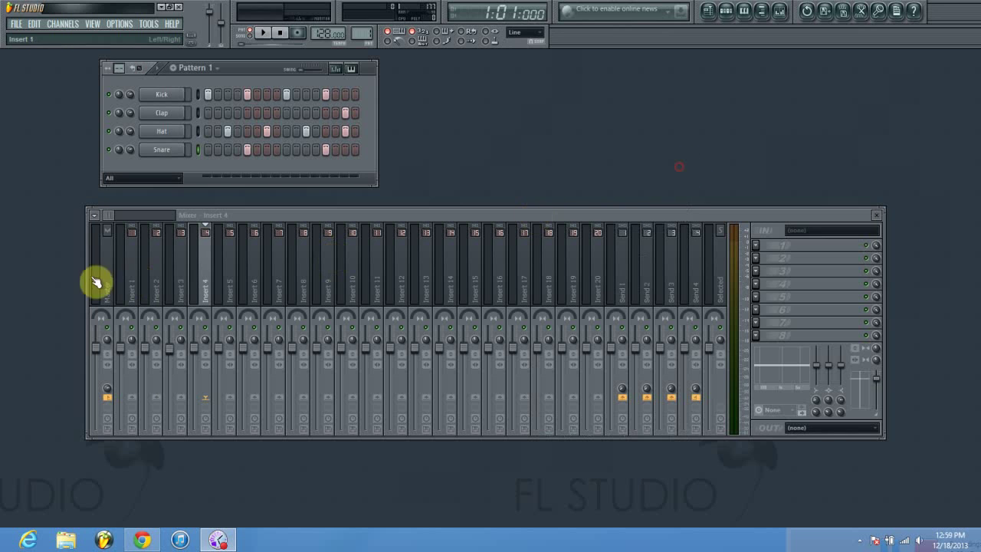
# Rename mixer Inserts 1 and 2 to 'Kick' and 'Clap'
pyautogui.rightClick(132, 285)
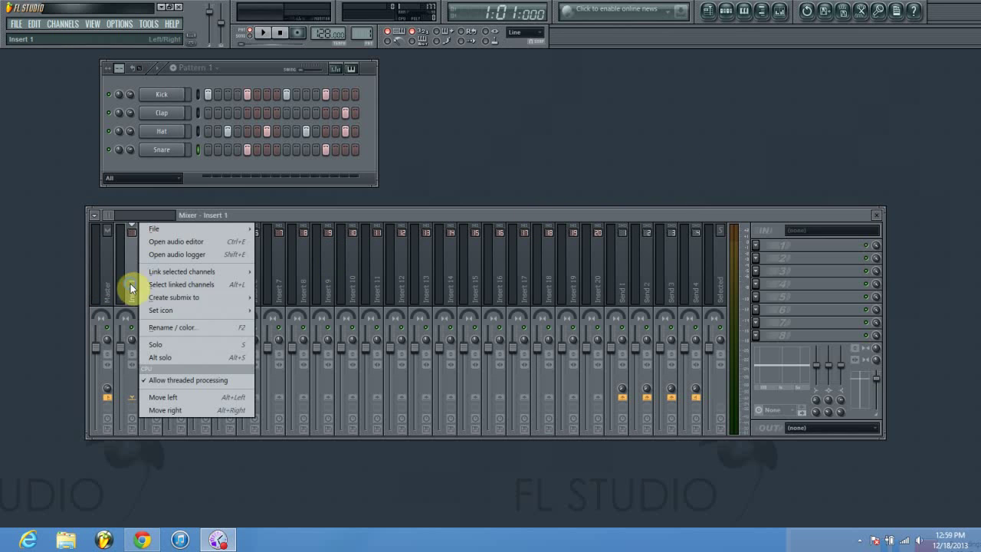
pyautogui.click(220, 328)
pyautogui.write('Ki')
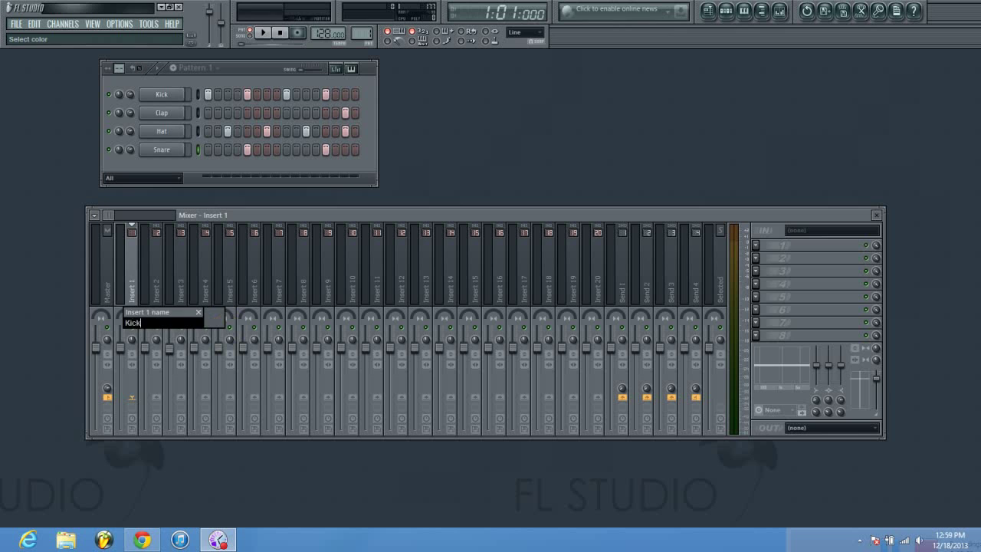
pyautogui.write('ck')
pyautogui.press('Return')
pyautogui.rightClick(157, 292)
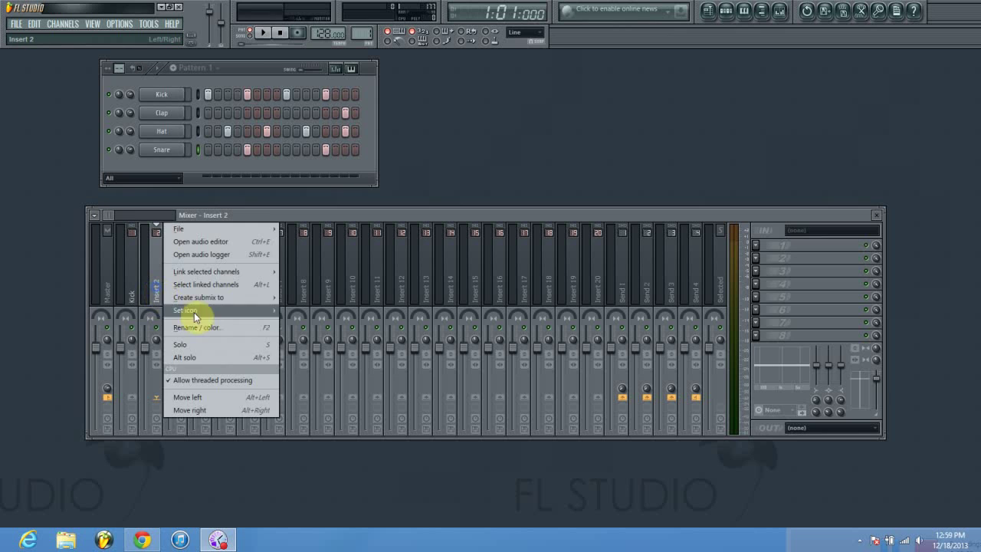
pyautogui.click(220, 327)
pyautogui.write('Clap')
pyautogui.press('Return')
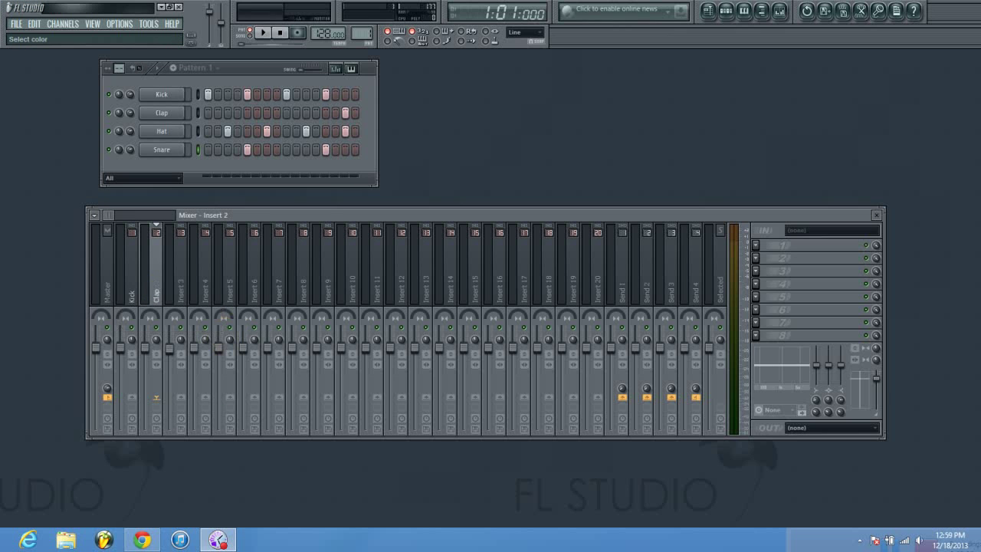
# Rename mixer Inserts 3 and 4 to 'Hat' and 'Snare'
pyautogui.rightClick(177, 279)
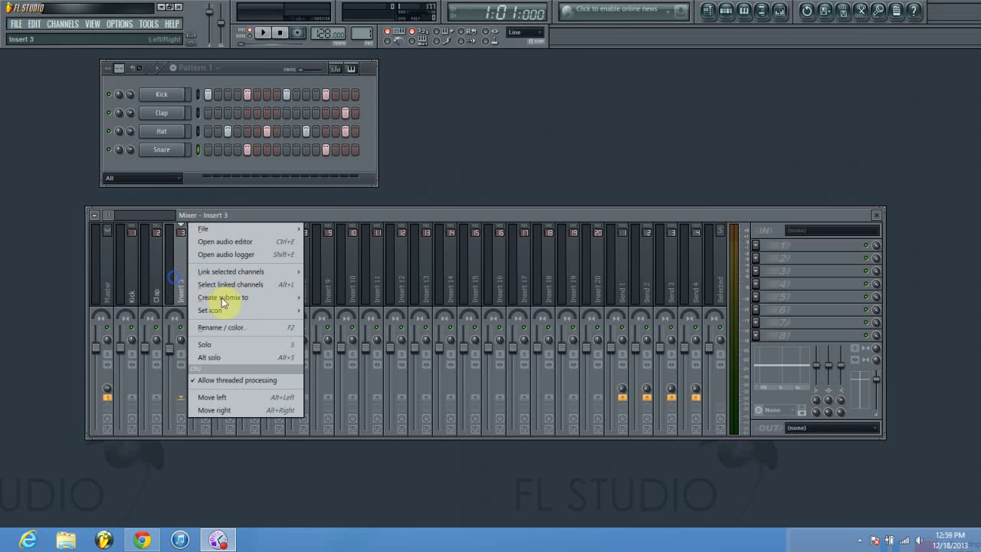
pyautogui.click(238, 331)
pyautogui.write('Ha')
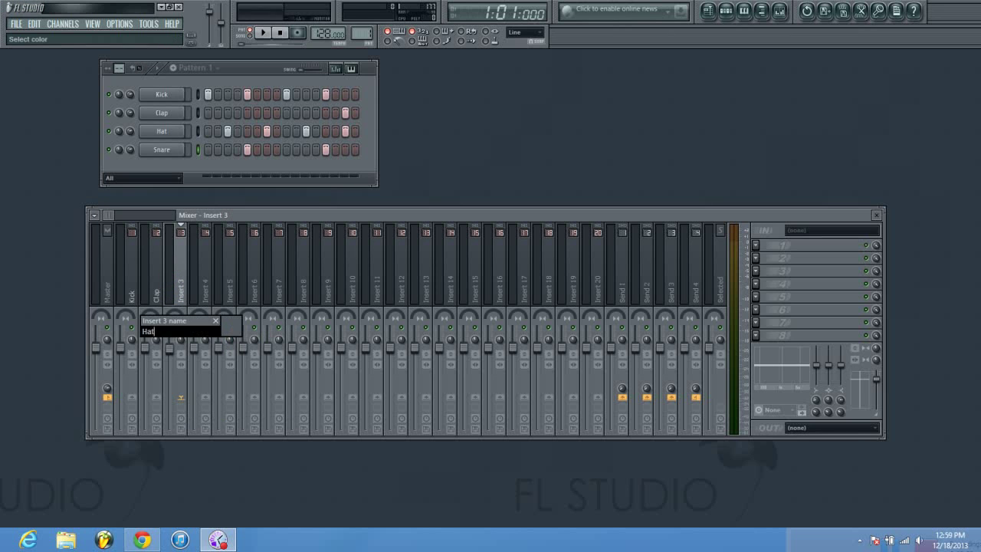
pyautogui.write('t')
pyautogui.press('Return')
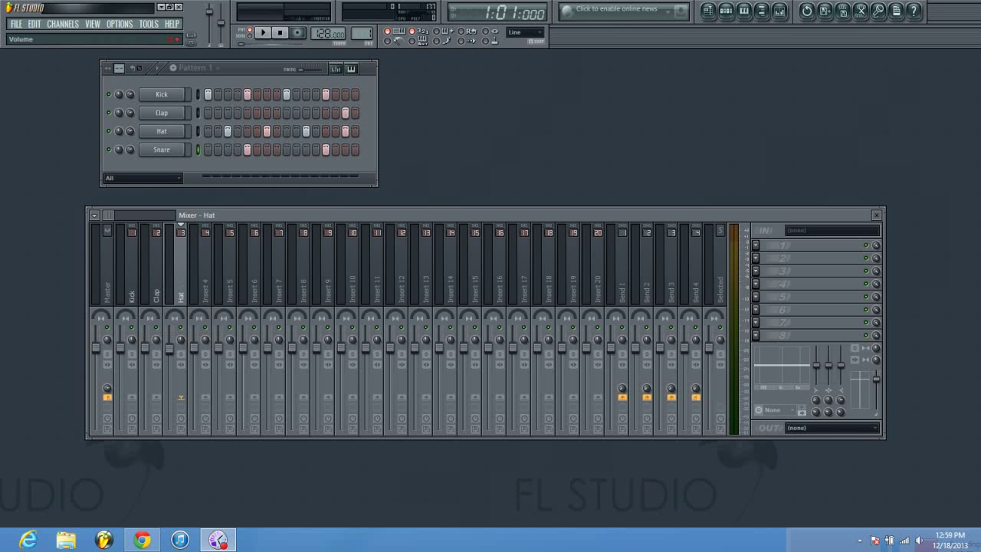
pyautogui.rightClick(176, 154)
pyautogui.click(175, 151)
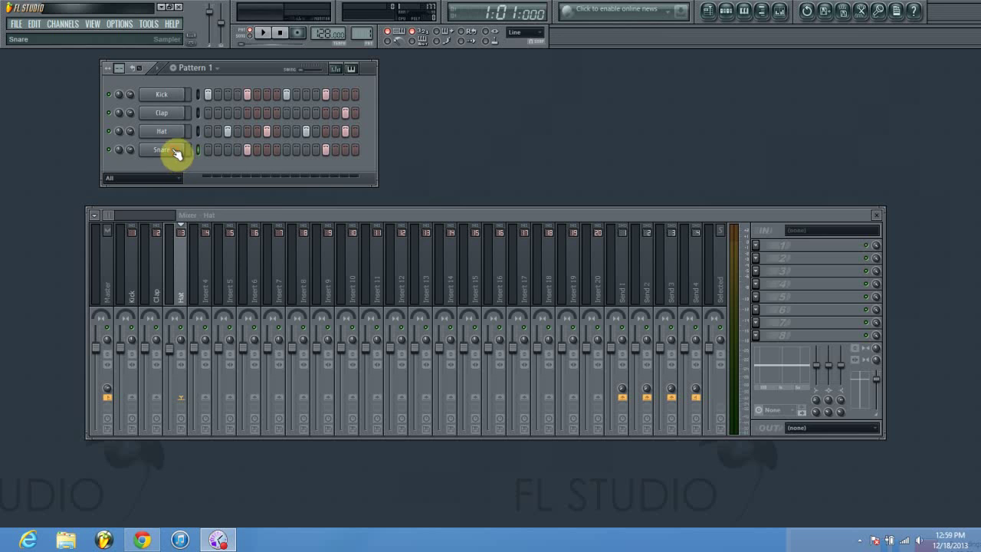
pyautogui.rightClick(204, 304)
pyautogui.click(243, 329)
pyautogui.write('Snare')
pyautogui.press('Return')
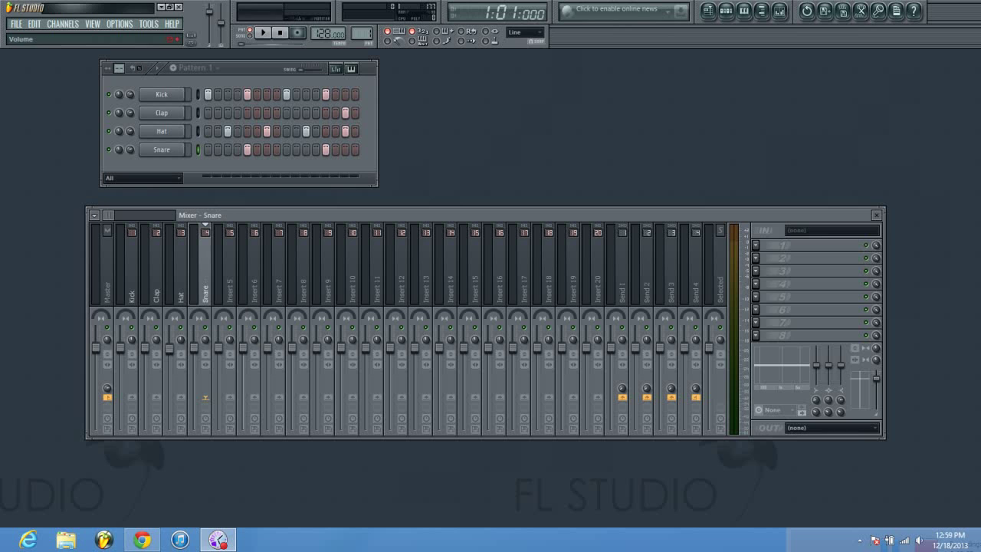
# Play the pattern and lower the Hat insert's volume
pyautogui.click(131, 256)
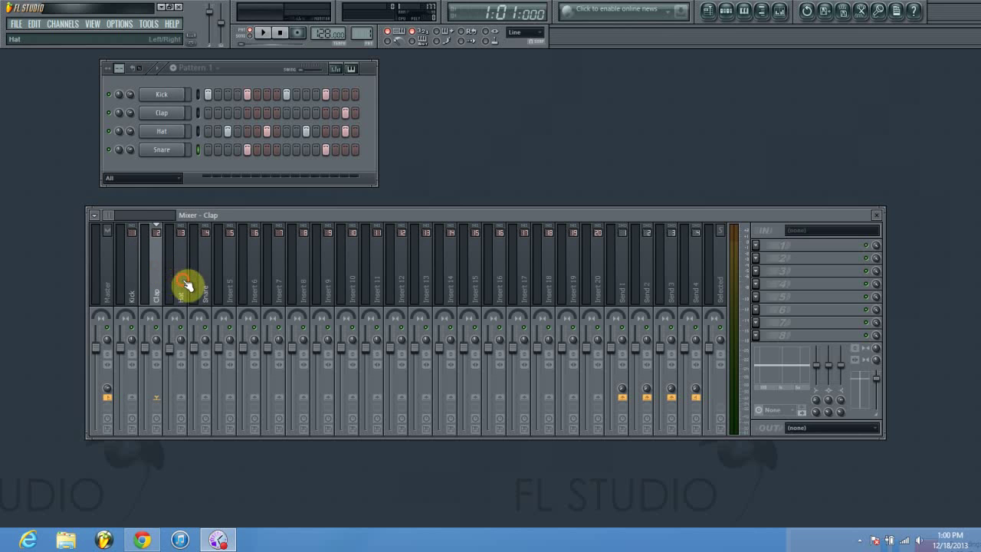
pyautogui.click(208, 291)
pyautogui.click(131, 287)
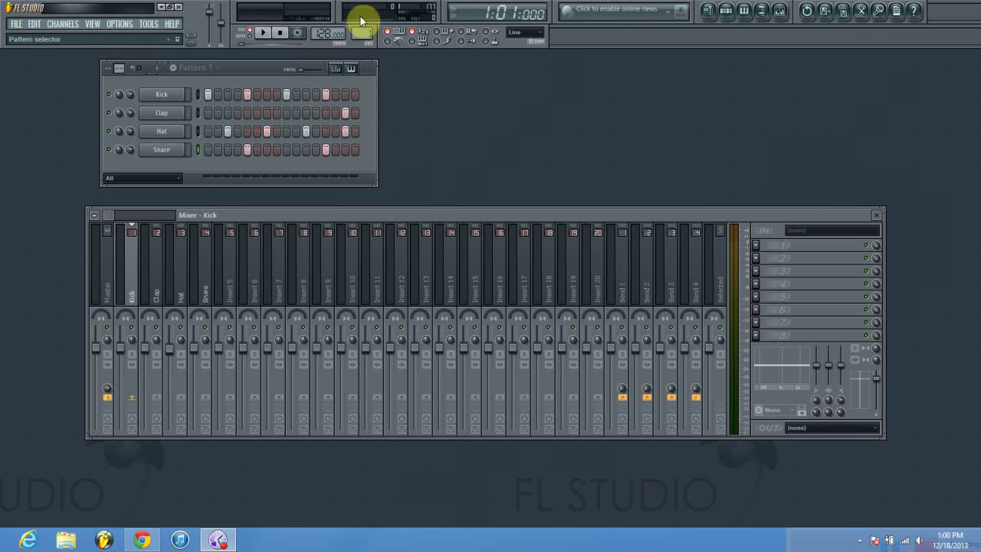
pyautogui.click(265, 33)
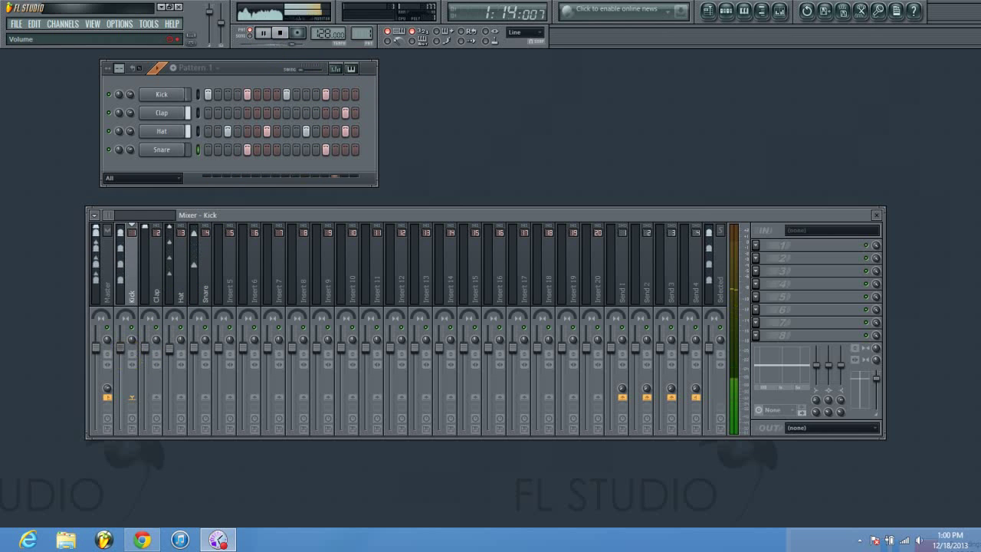
pyautogui.moveTo(170, 347); pyautogui.dragTo(194, 352)
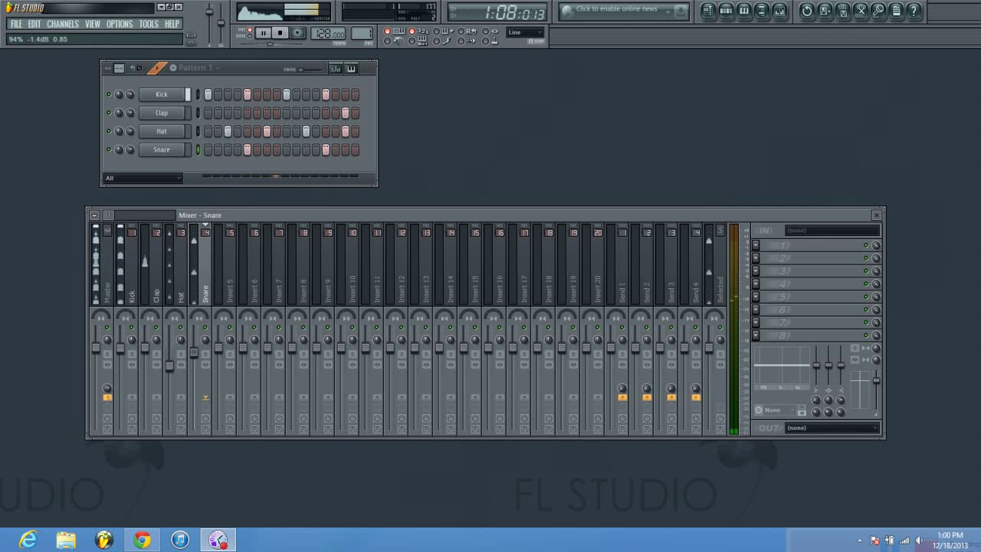
# Nudge the Clap insert's fader down slightly, then stop playback
pyautogui.click(149, 345)
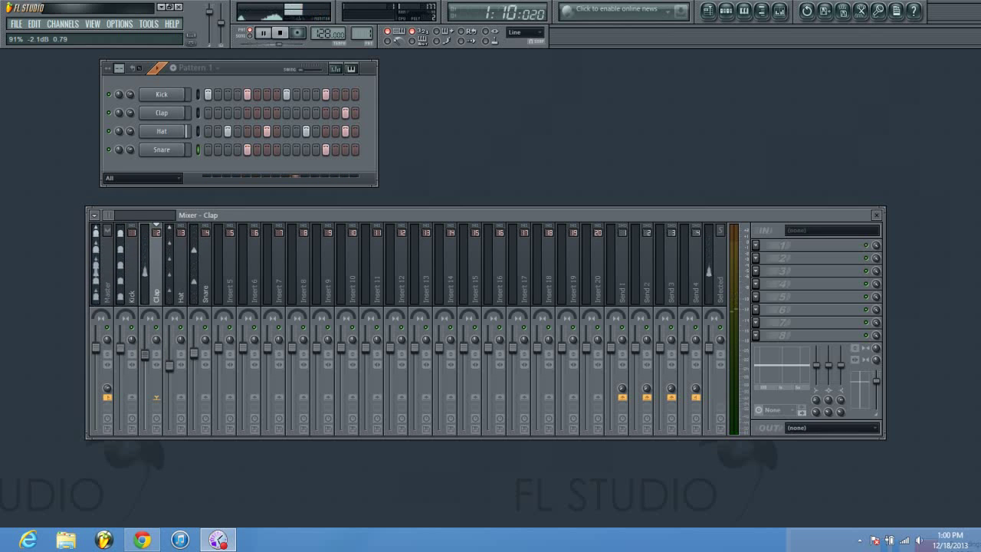
pyautogui.moveTo(145, 354); pyautogui.dragTo(145, 358)
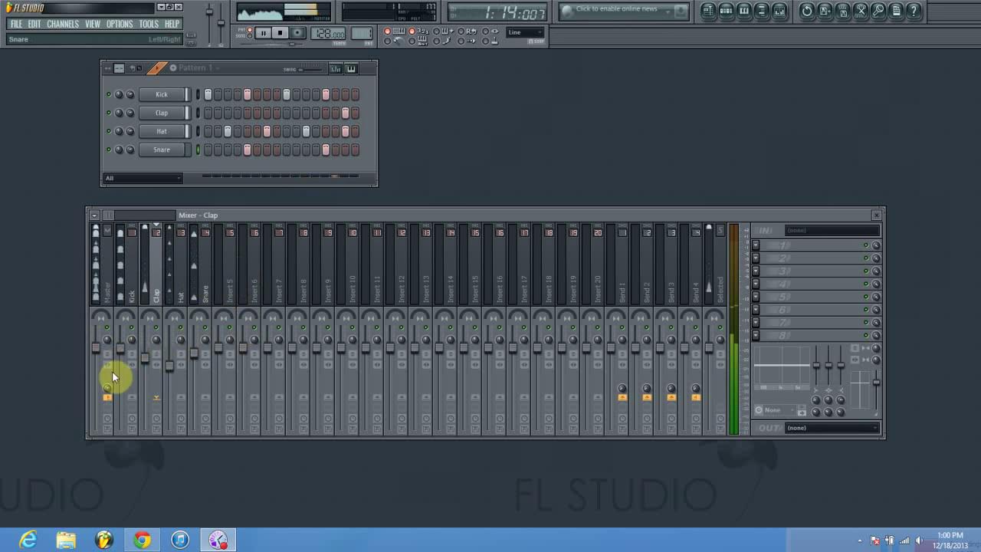
pyautogui.moveTo(146, 359); pyautogui.dragTo(152, 360)
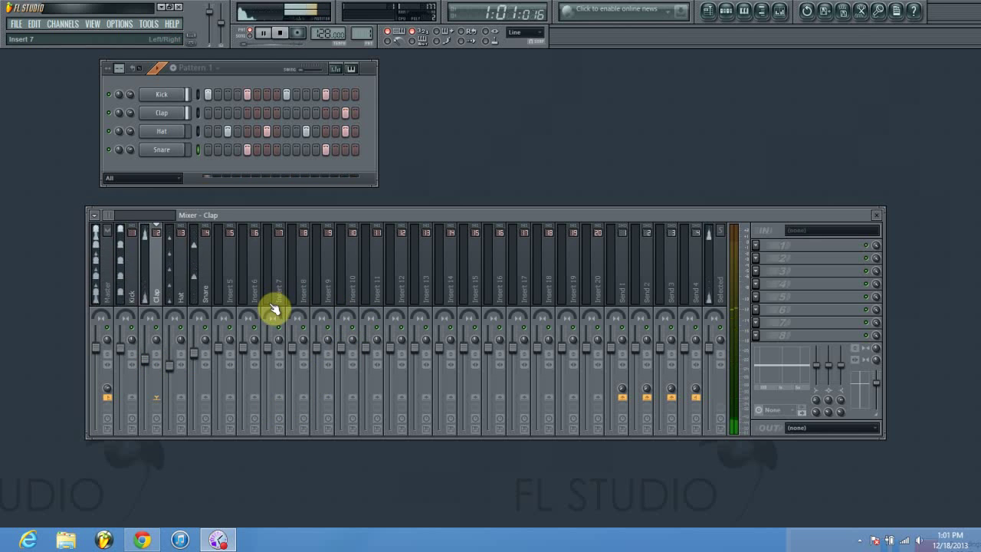
pyautogui.click(291, 36)
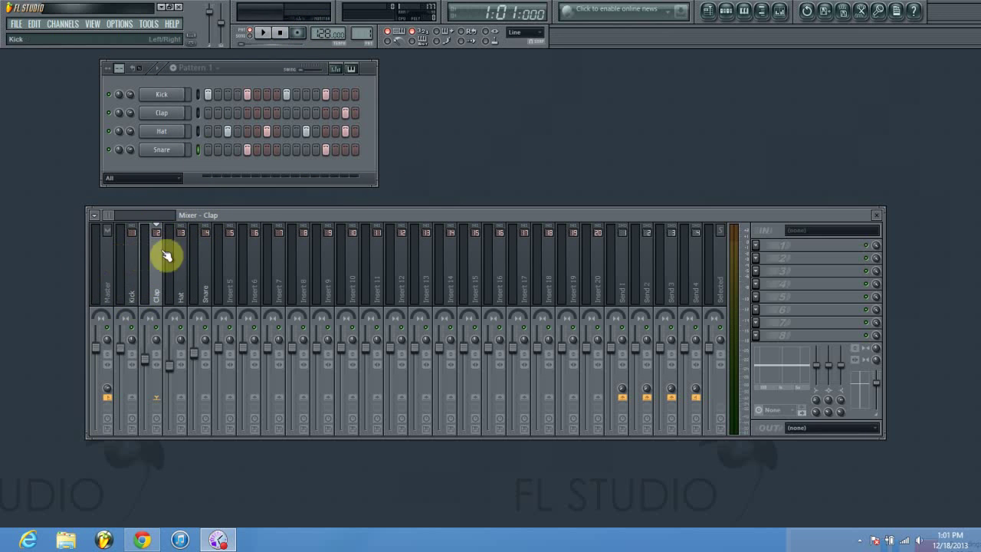
# Rename mixer Insert 5 to 'Percussion Bus'
pyautogui.click(135, 277)
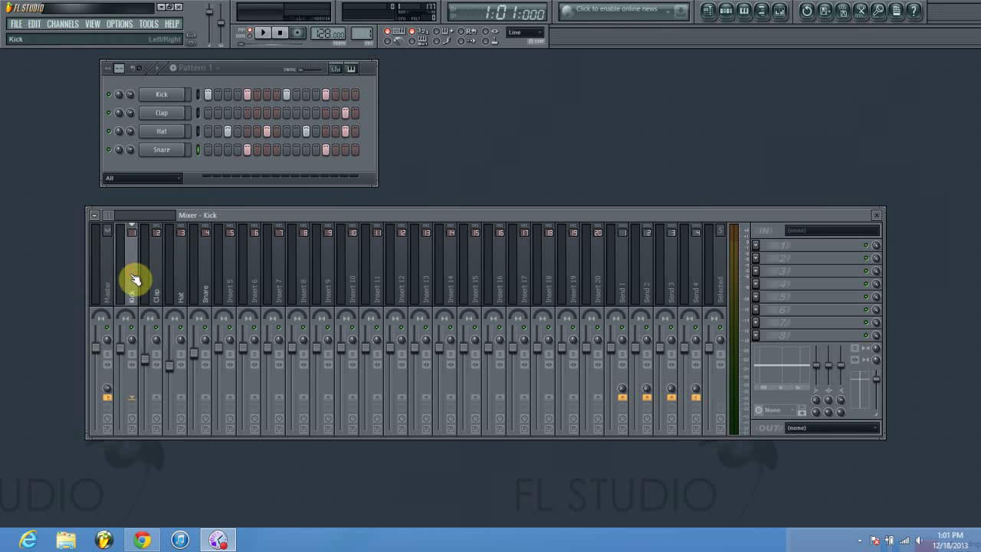
pyautogui.rightClick(230, 281)
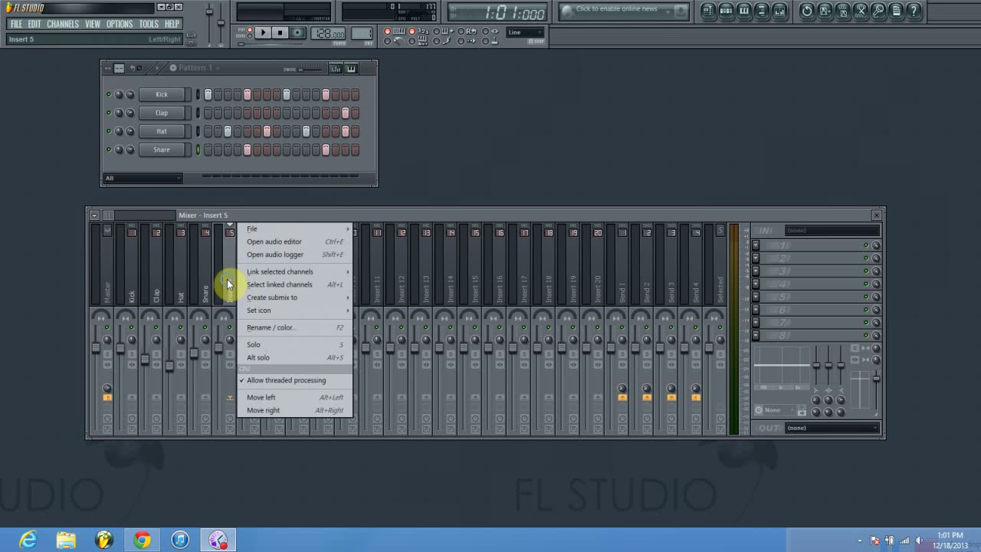
pyautogui.click(278, 324)
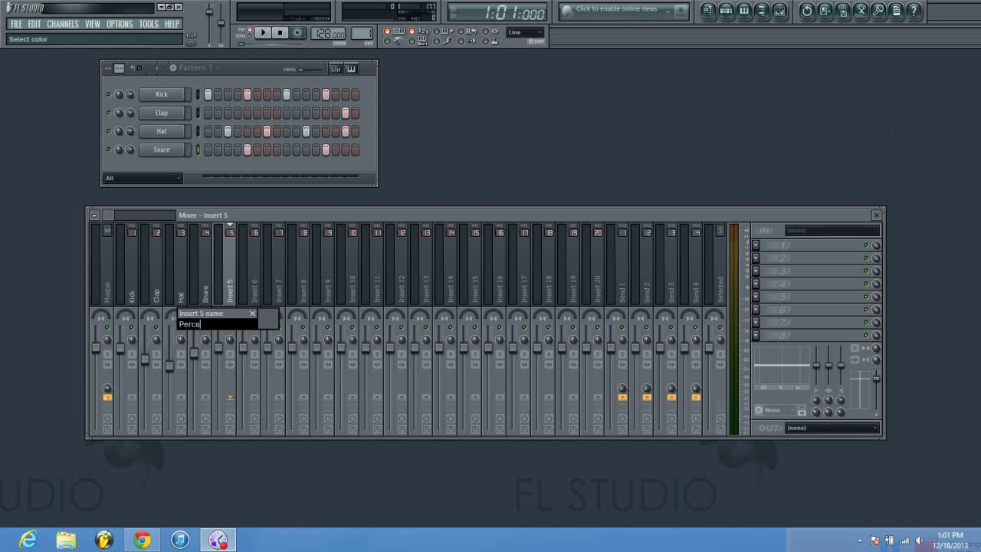
pyautogui.press('Return')
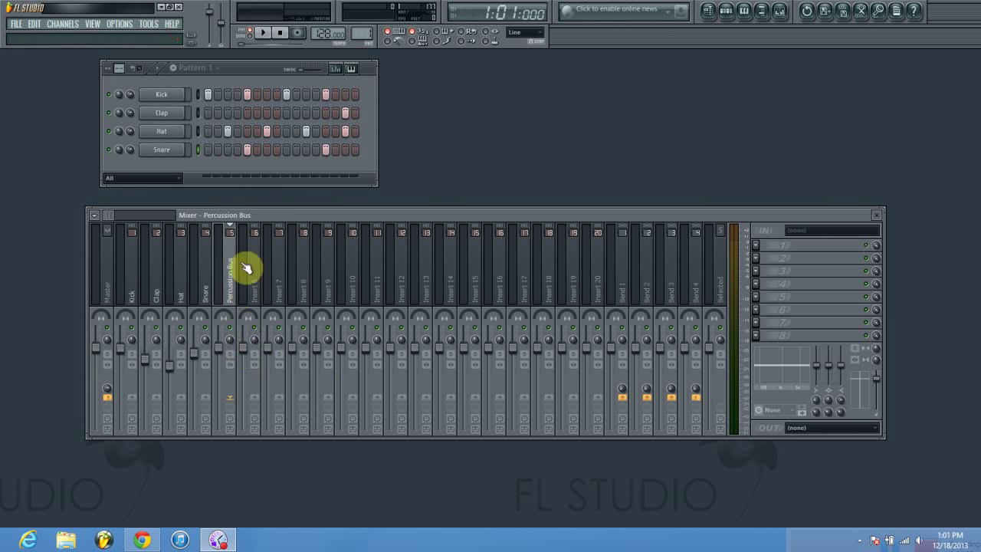
# Select the Snare, Hat, Clap and Kick inserts in turn
pyautogui.click(207, 284)
pyautogui.click(184, 285)
pyautogui.click(153, 291)
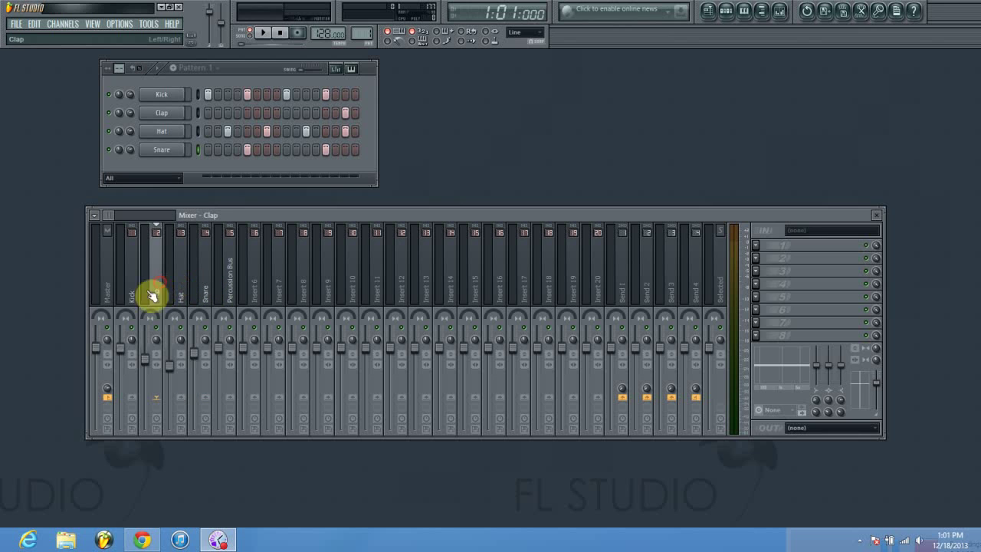
pyautogui.click(132, 295)
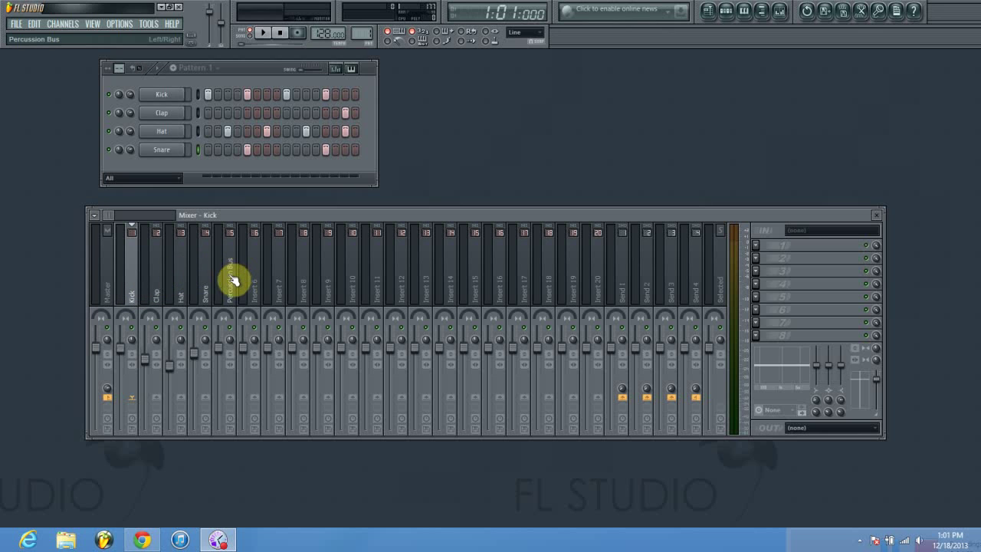
# Route the Kick and Clap inserts only to the Percussion Bus
pyautogui.rightClick(234, 405)
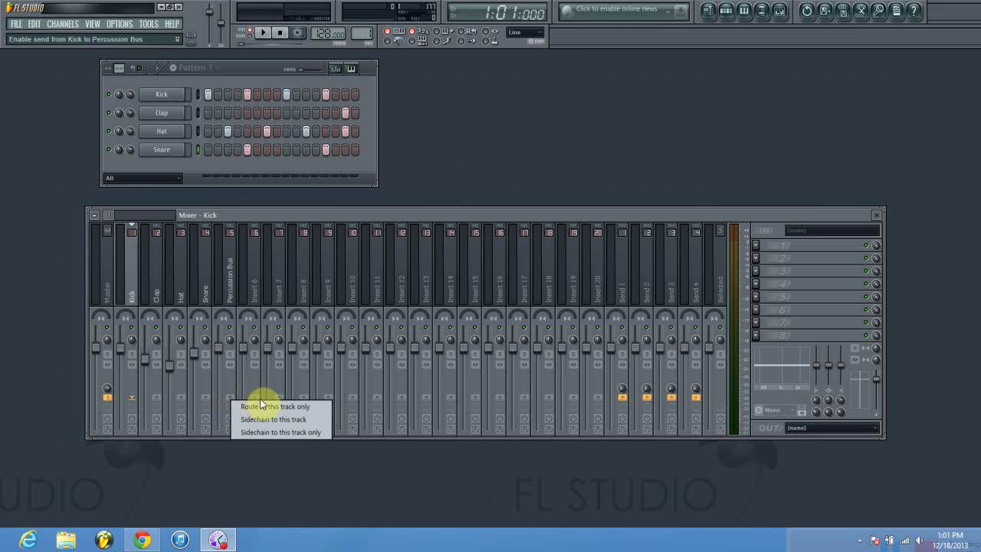
pyautogui.click(269, 407)
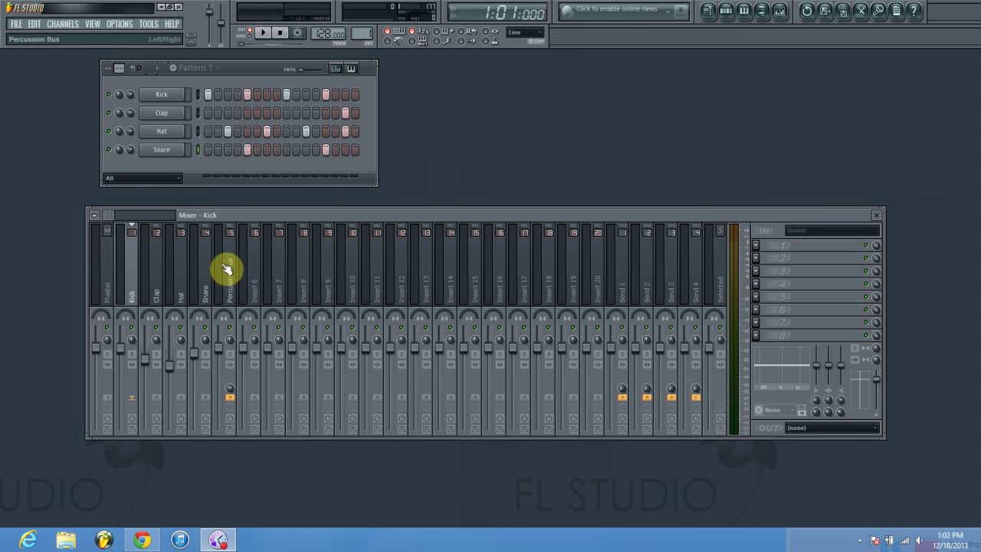
pyautogui.click(160, 287)
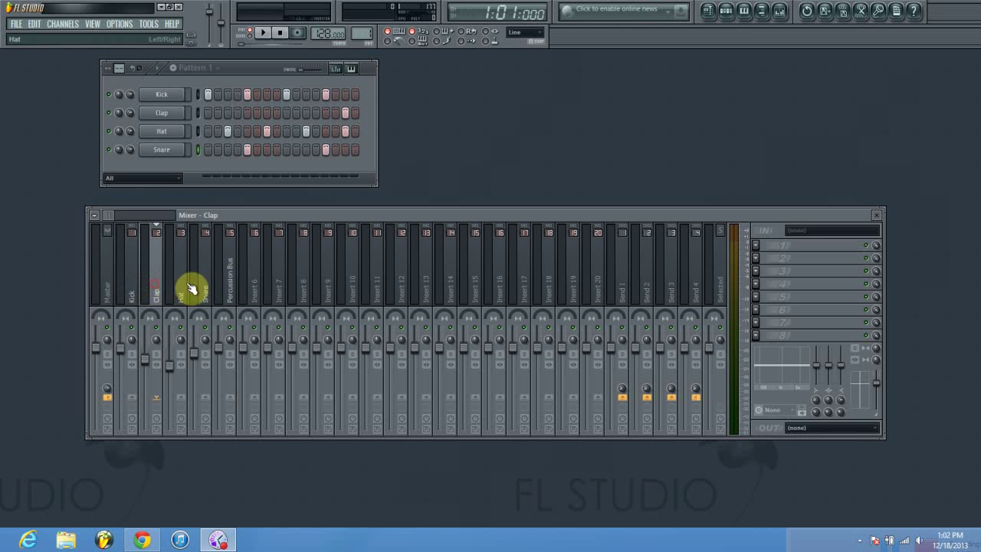
pyautogui.rightClick(236, 399)
pyautogui.click(245, 402)
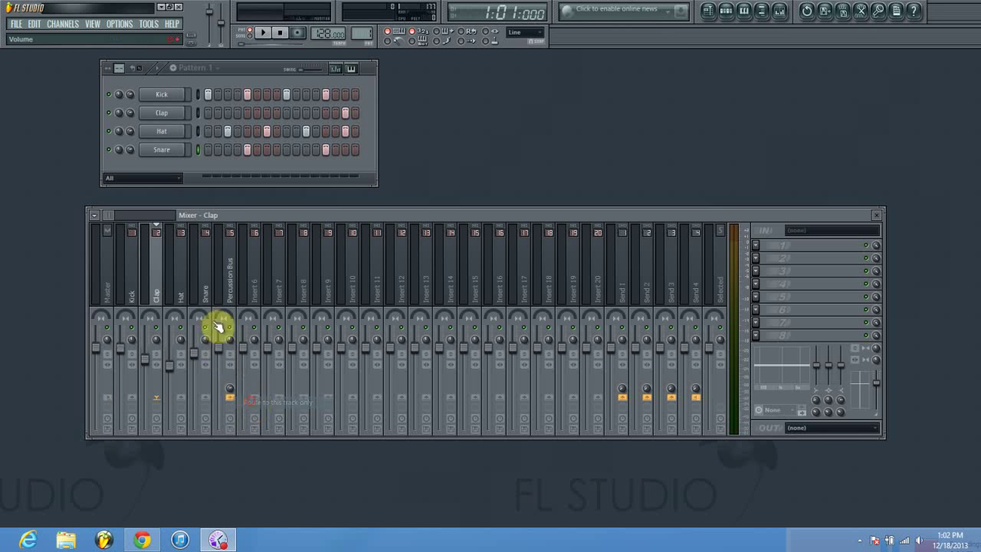
# Route the Hat and Snare inserts only to the Percussion Bus
pyautogui.click(178, 287)
pyautogui.rightClick(230, 398)
pyautogui.click(244, 402)
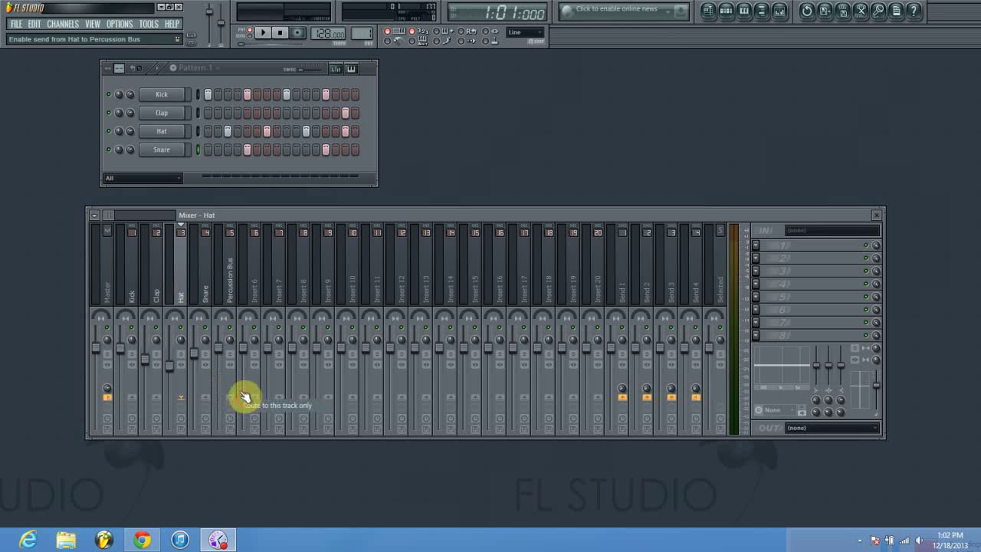
pyautogui.click(210, 286)
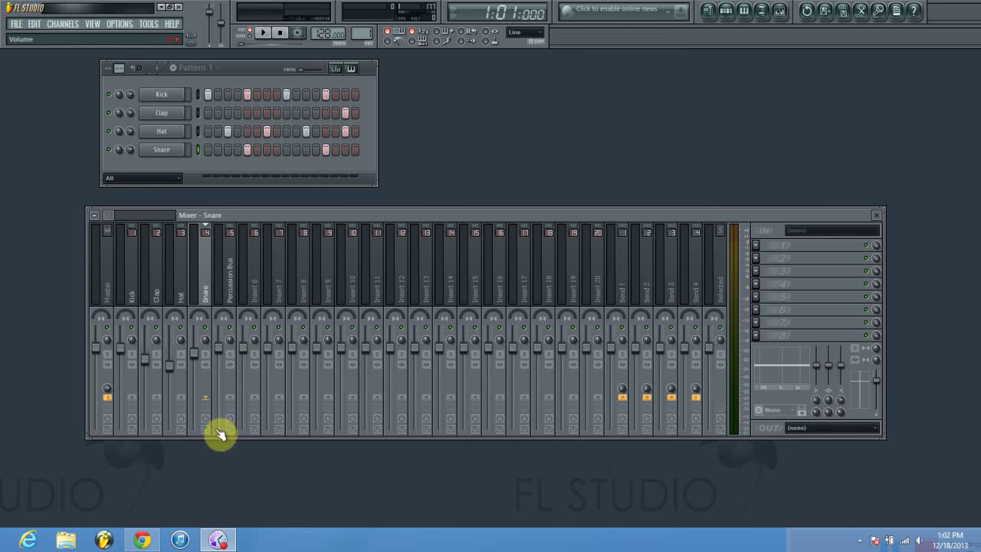
pyautogui.rightClick(230, 399)
pyautogui.click(245, 405)
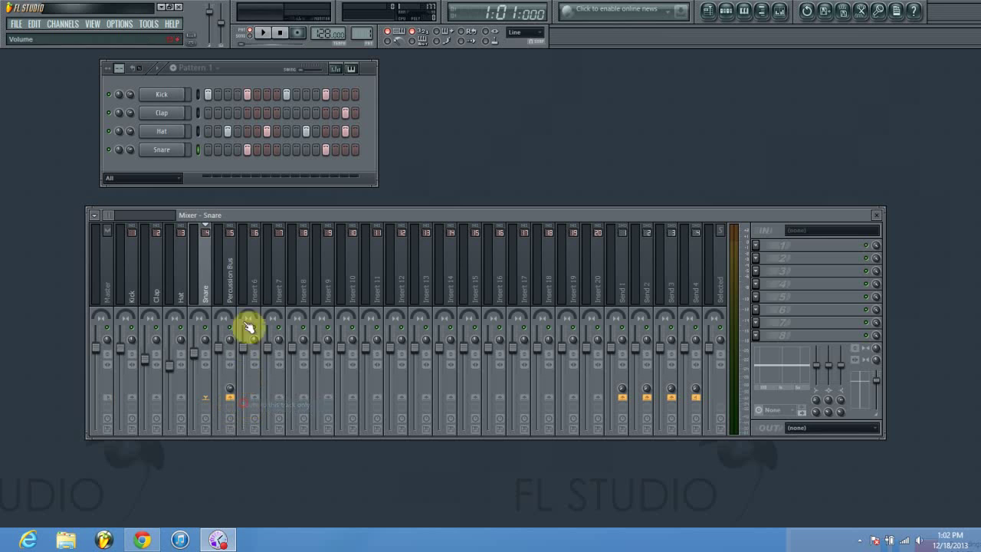
pyautogui.click(236, 284)
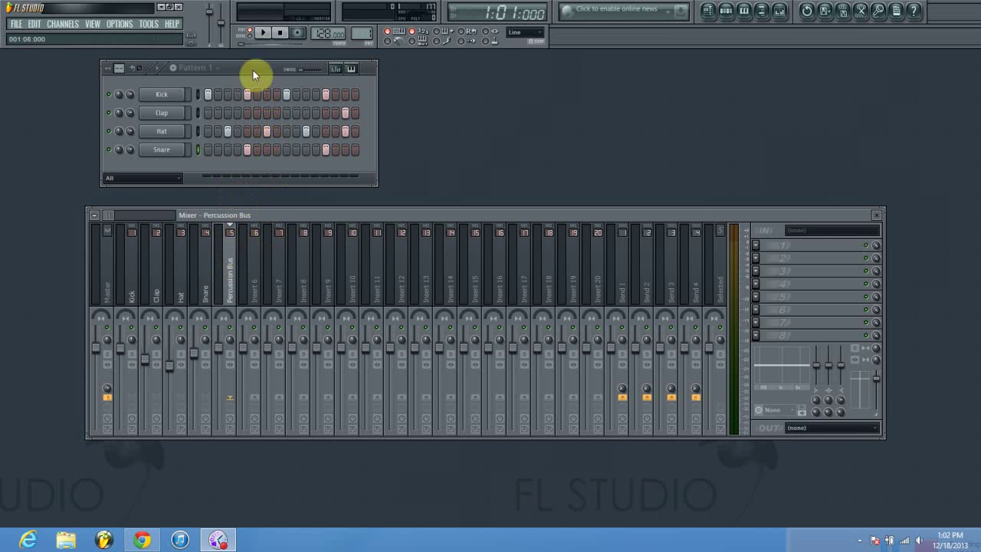
# Turn the Percussion Bus fader down to about -4.9 dB while the pattern plays
pyautogui.click(267, 33)
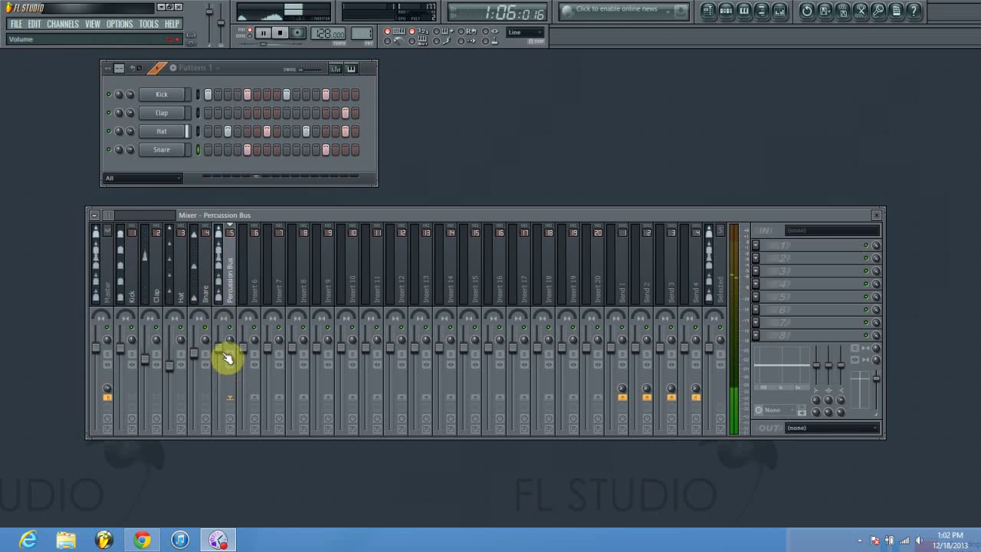
pyautogui.moveTo(219, 347)
pyautogui.mouseDown()
pyautogui.moveTo(218, 392)
pyautogui.moveTo(218, 355)
pyautogui.mouseUp()
pyautogui.click(280, 32)
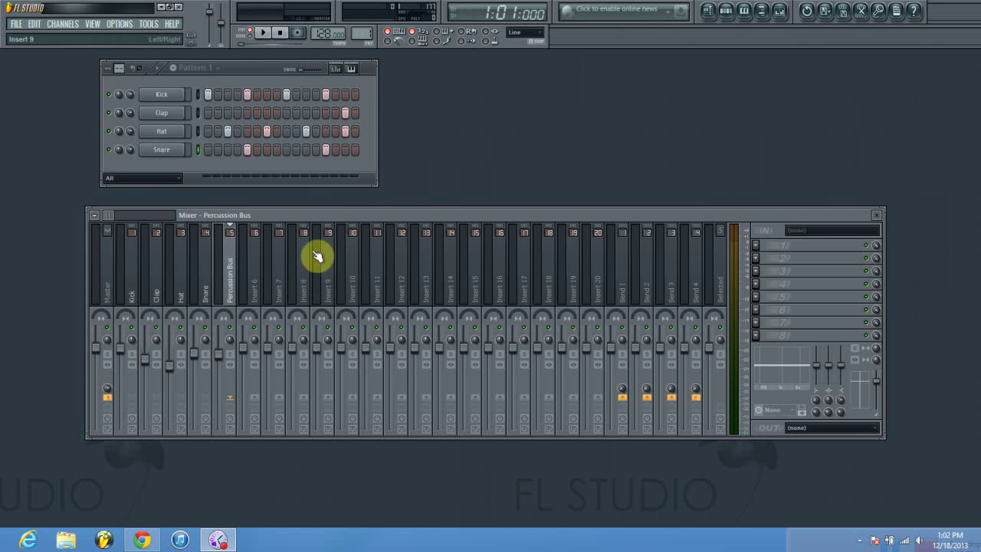
pyautogui.moveTo(112, 216); pyautogui.dragTo(87, 214)
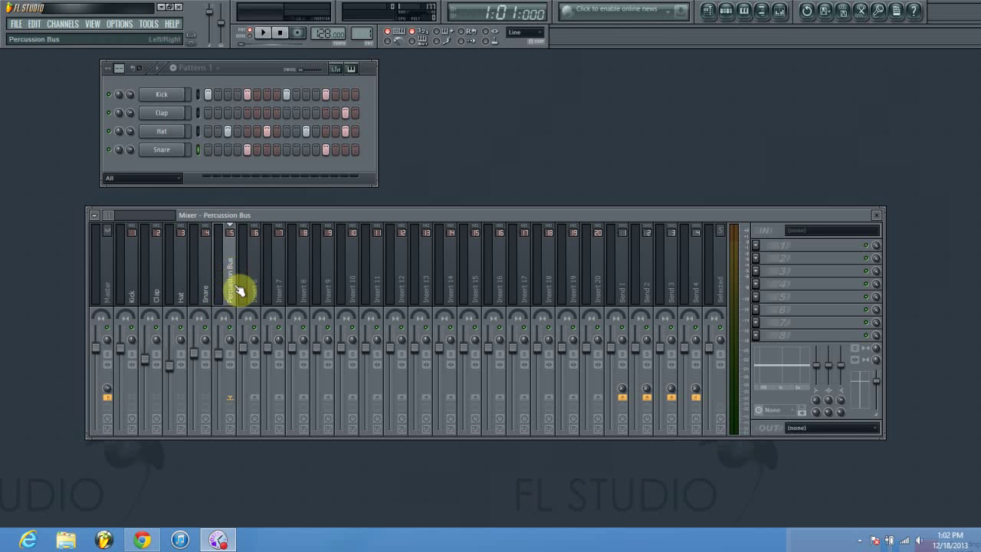
pyautogui.click(92, 24)
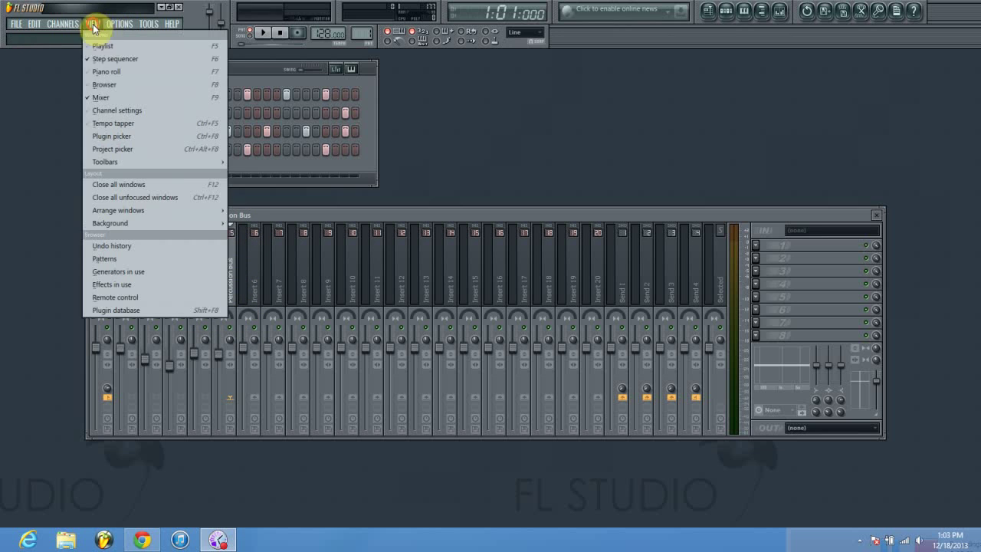
# Add VES1 Bassdrums 010 from Electroshock Vol 1 as a channel in the rack's second row
pyautogui.click(125, 87)
pyautogui.scroll(10, 6, 144)
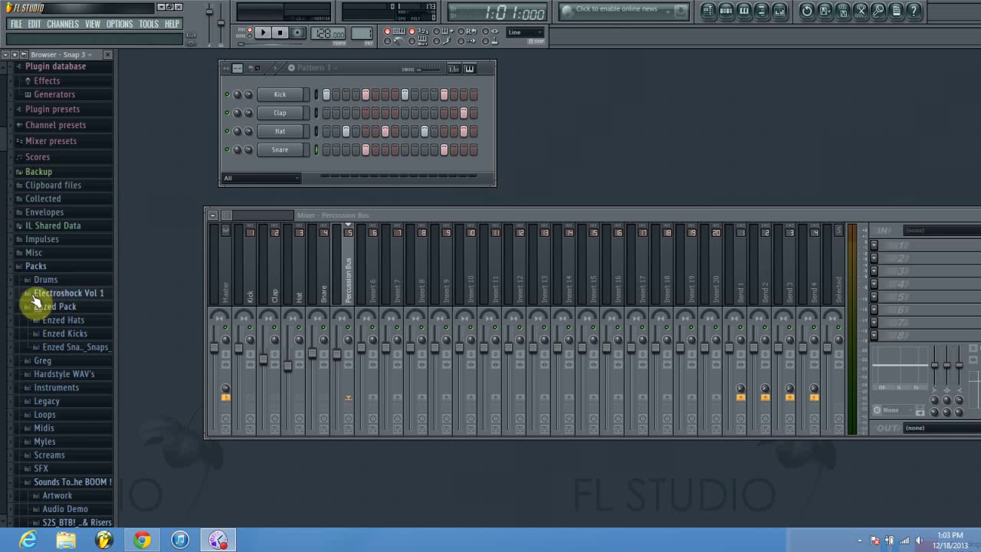
pyautogui.click(27, 293)
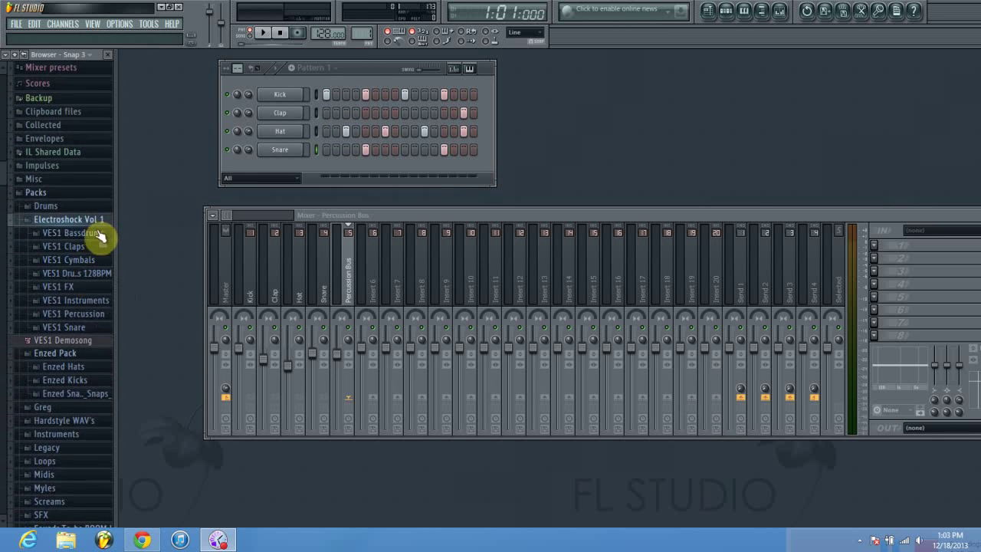
pyautogui.click(46, 237)
pyautogui.click(80, 192)
pyautogui.moveTo(82, 202); pyautogui.dragTo(278, 164)
pyautogui.hotkey('alt', 'Up')
pyautogui.hotkey('alt', 'Up')
pyautogui.hotkey('alt', 'Up')
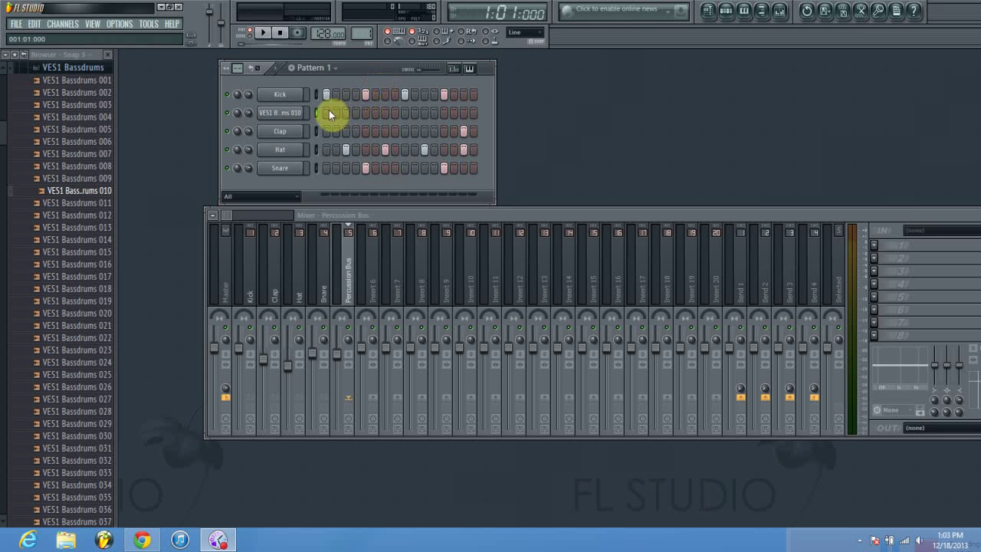
# Rename Insert 6 to 'Kick 2' and move it beside the Kick insert
pyautogui.click(263, 33)
pyautogui.click(282, 34)
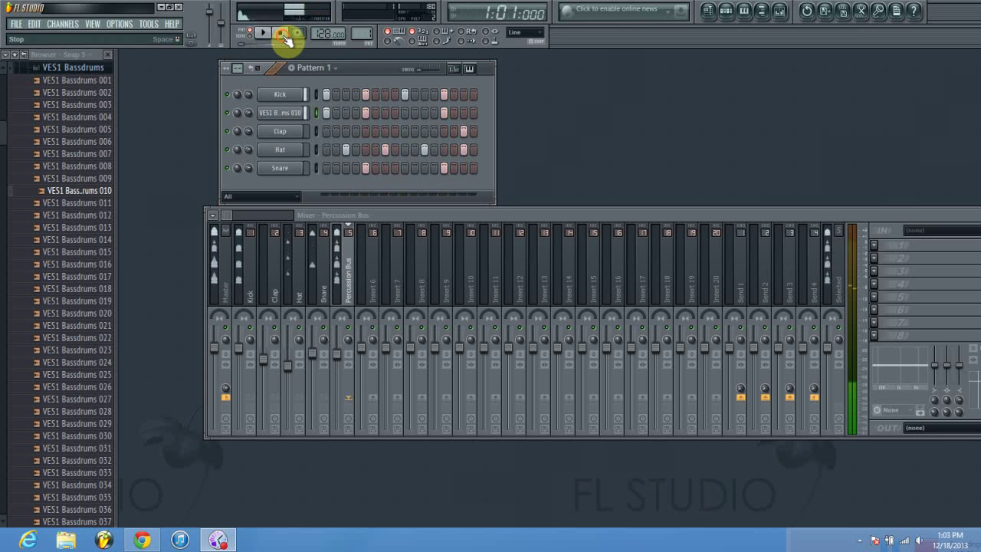
pyautogui.rightClick(375, 273)
pyautogui.click(424, 328)
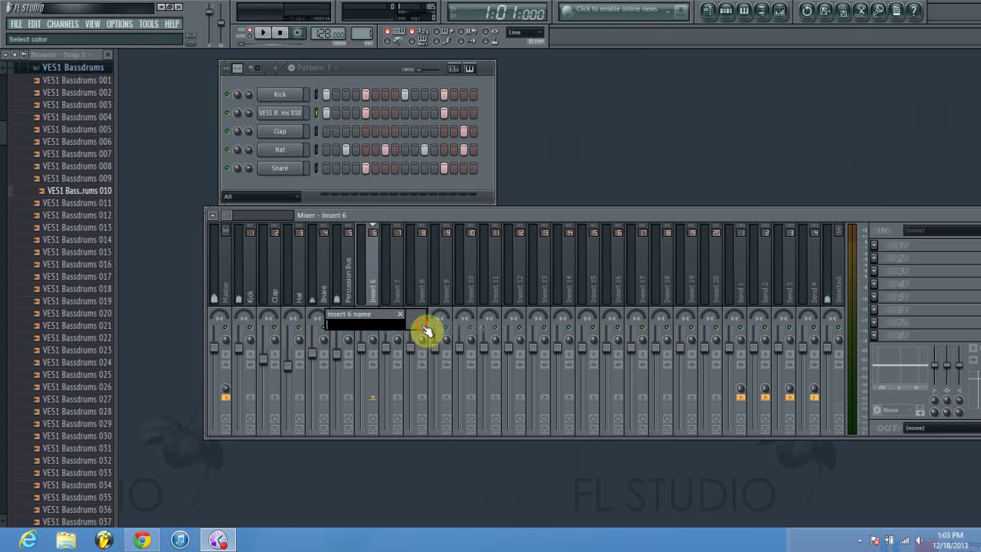
pyautogui.write('Kick')
pyautogui.press('Escape')
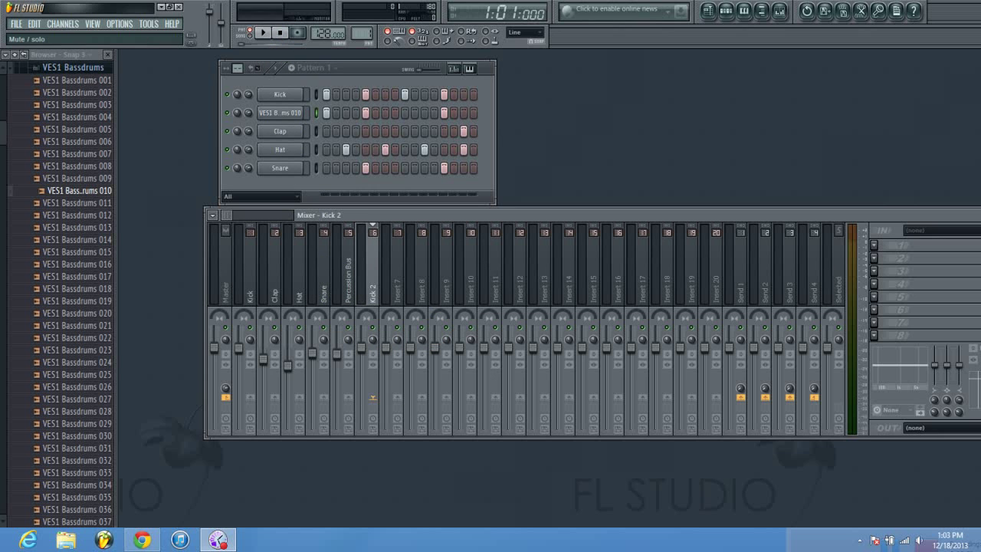
pyautogui.hotkey('alt', 'Left')
pyautogui.hotkey('alt', 'Left')
pyautogui.hotkey('alt', 'Left')
pyautogui.hotkey('alt', 'Left')
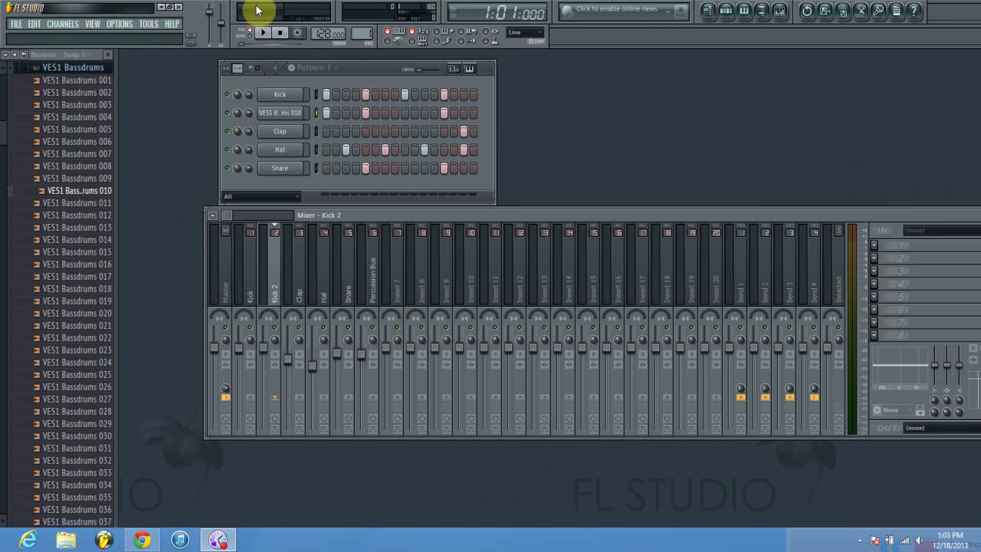
# Assign the second kick channel's FX target to a mixer insert
pyautogui.click(282, 113)
pyautogui.moveTo(789, 184)
pyautogui.mouseDown()
pyautogui.moveTo(790, 173)
pyautogui.moveTo(788, 192)
pyautogui.mouseUp()
pyautogui.click(799, 169)
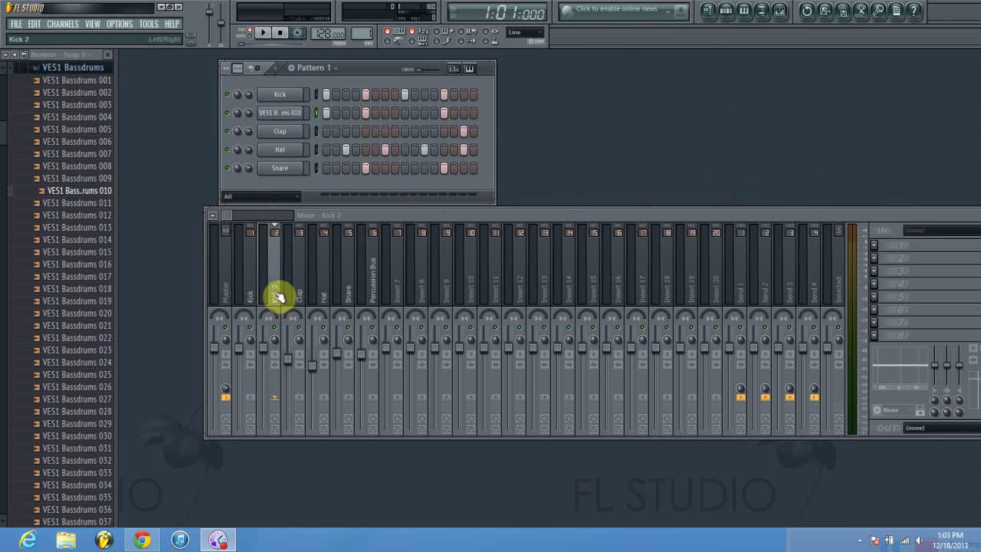
# Rename Insert 7 to 'Kick Bus' and move it beside Kick 2
pyautogui.rightClick(403, 292)
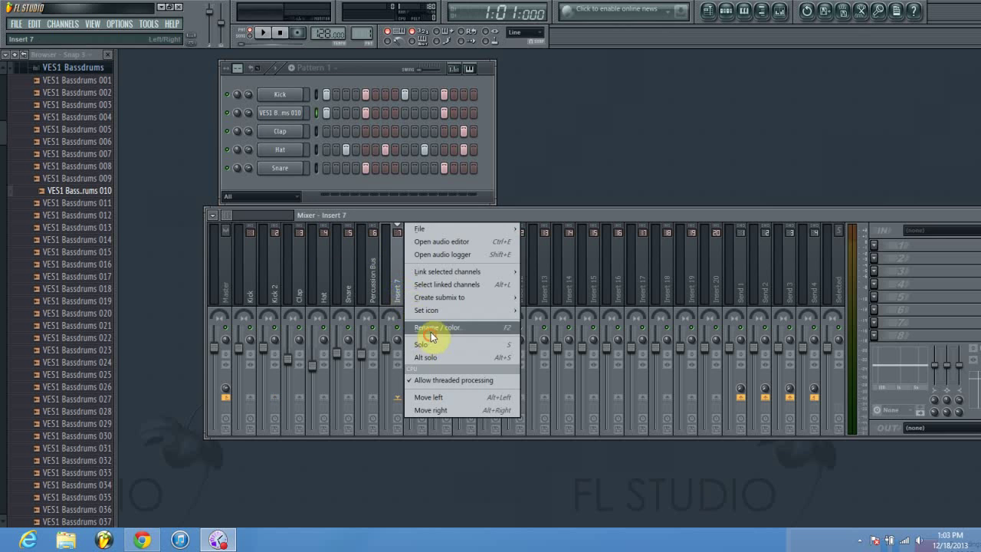
pyautogui.click(432, 330)
pyautogui.write('Kick Bus')
pyautogui.press('Return')
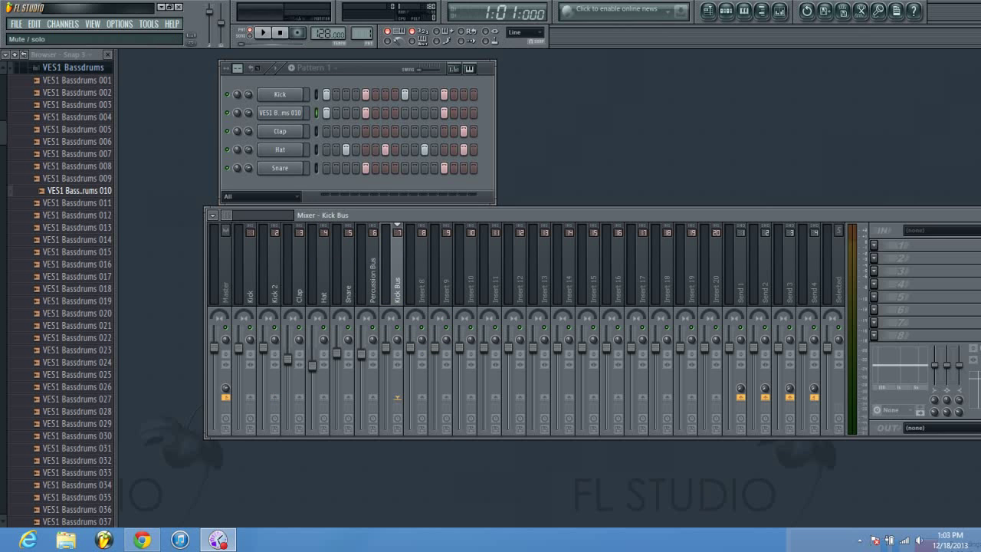
pyautogui.hotkey('alt', 'Left')
pyautogui.hotkey('alt', 'Left')
pyautogui.hotkey('alt', 'Left')
pyautogui.hotkey('alt', 'Left')
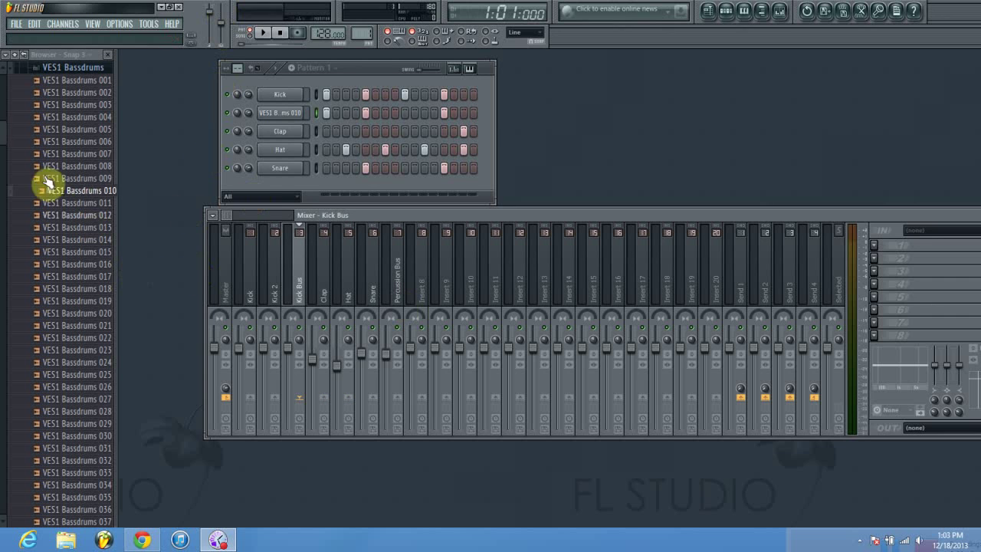
pyautogui.click(252, 287)
pyautogui.click(257, 280)
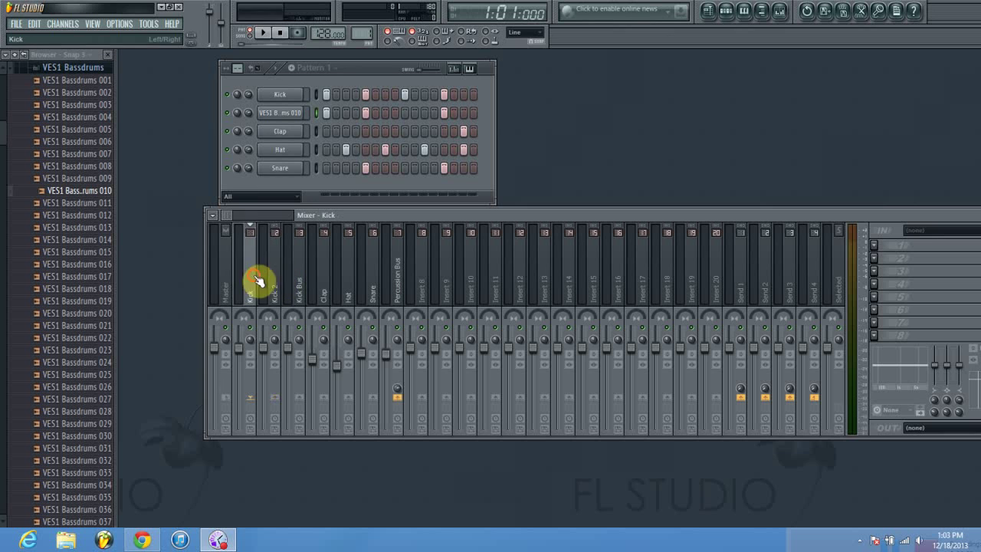
pyautogui.click(277, 283)
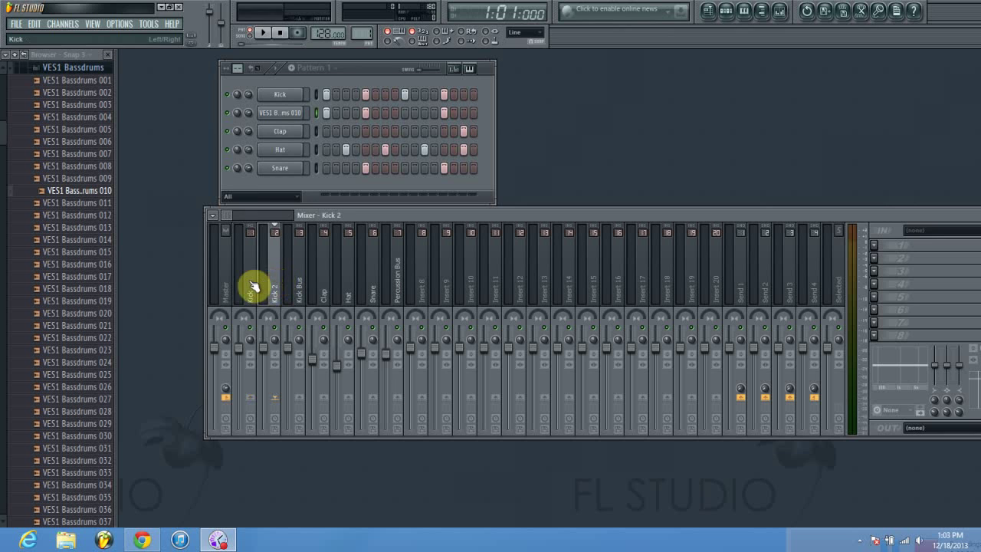
pyautogui.click(299, 291)
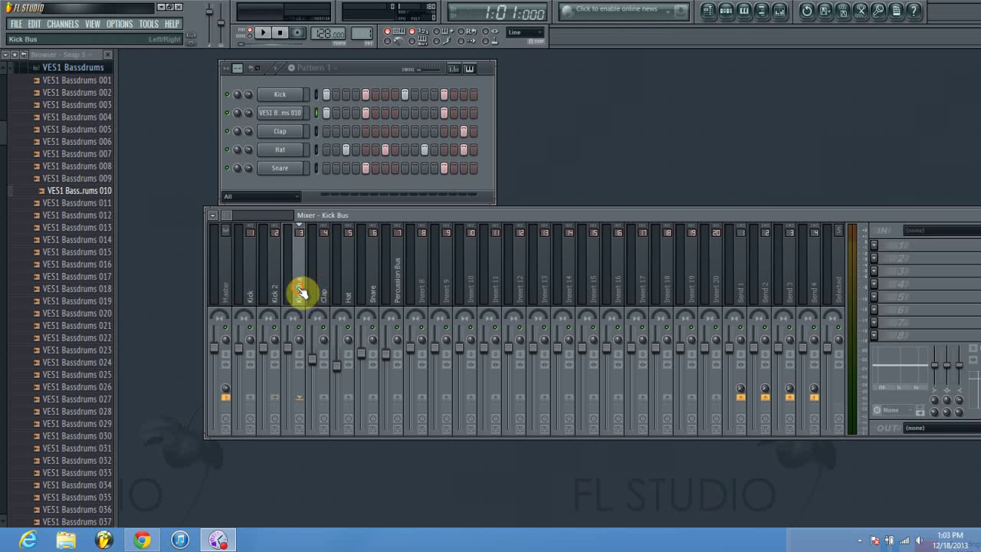
pyautogui.click(882, 251)
pyautogui.click(805, 233)
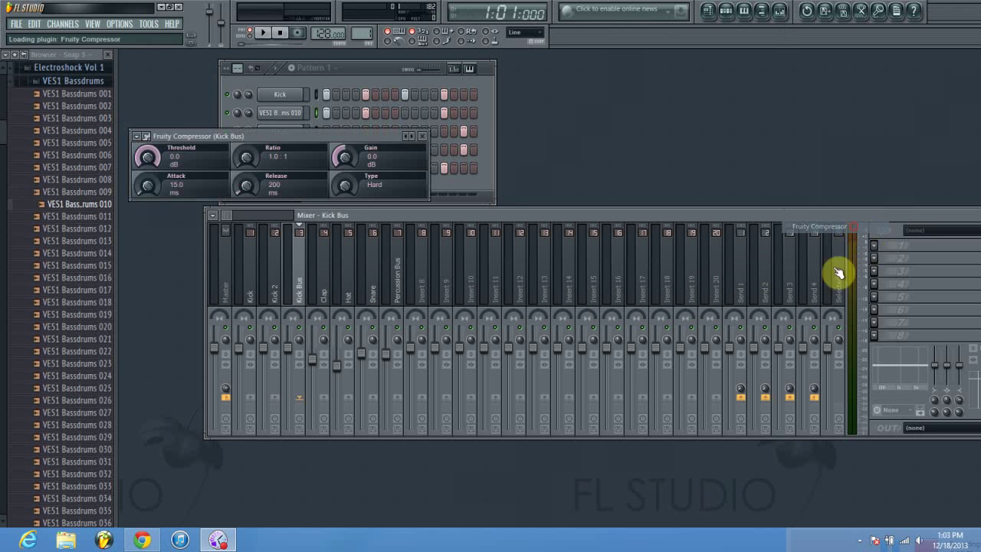
pyautogui.click(423, 137)
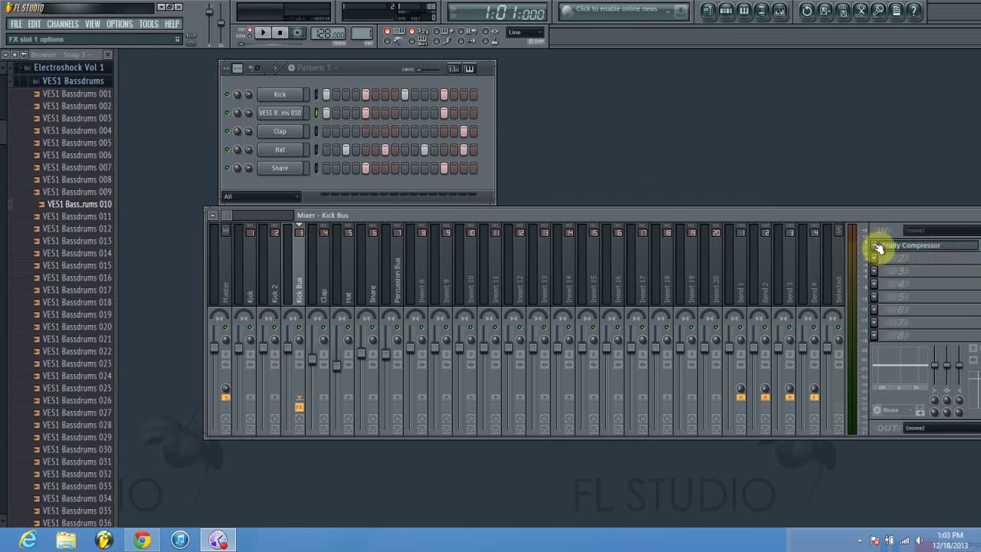
pyautogui.click(880, 245)
pyautogui.moveTo(916, 250)
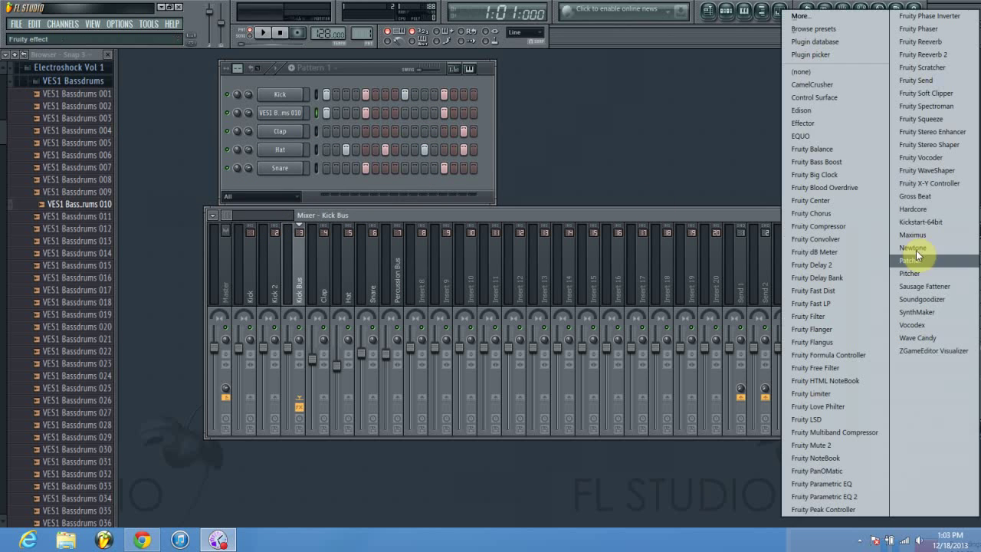
pyautogui.click(804, 71)
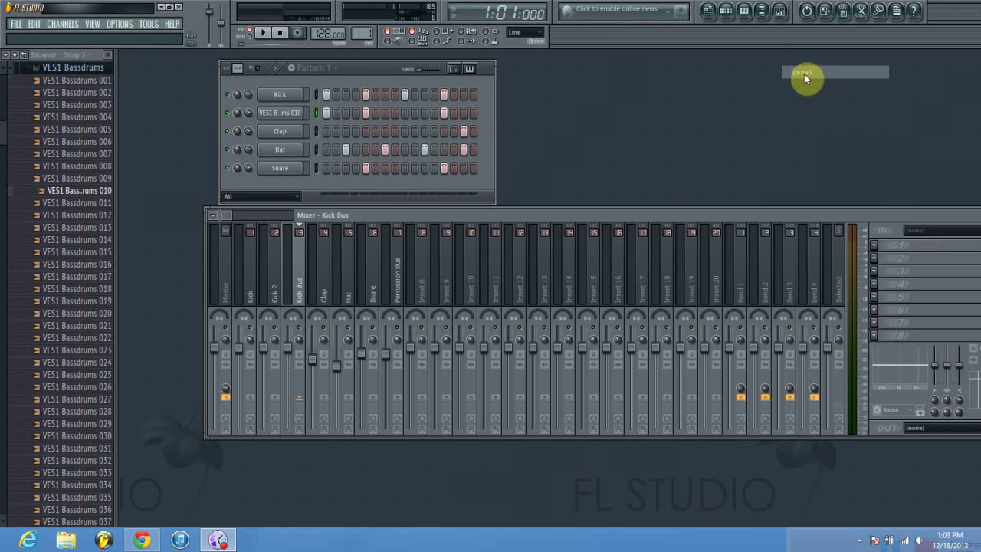
# Route both the Kick and Kick 2 inserts into Kick Bus
pyautogui.click(274, 299)
pyautogui.click(251, 295)
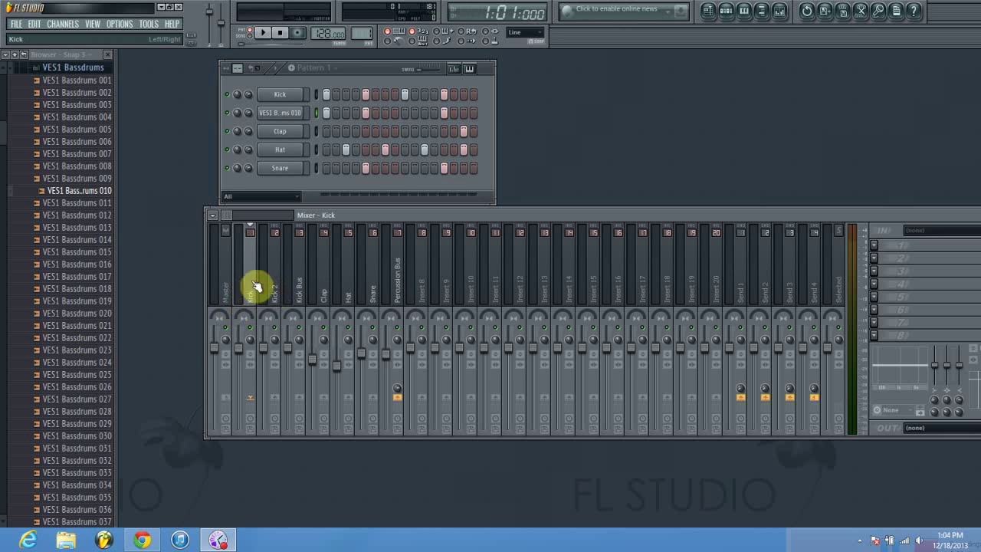
pyautogui.click(299, 397)
pyautogui.click(279, 277)
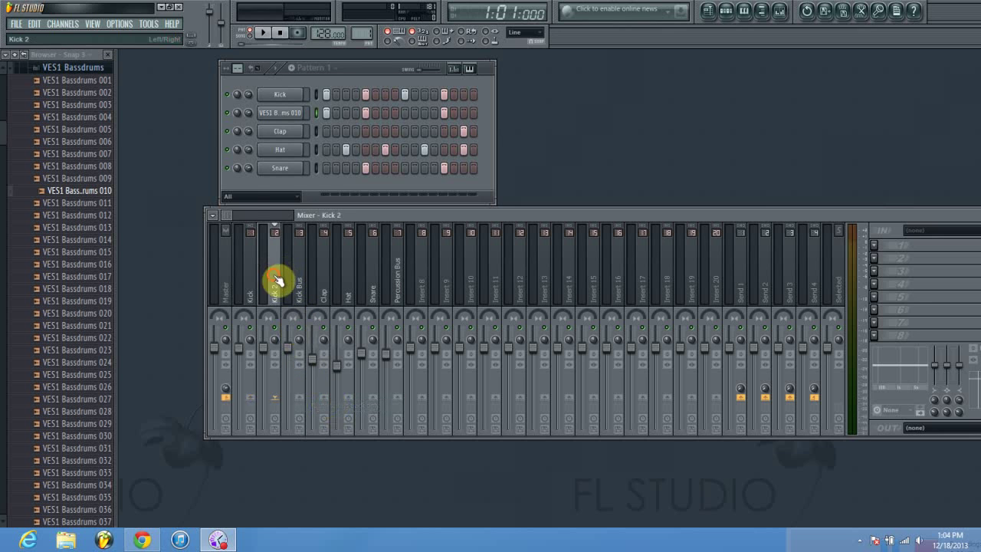
pyautogui.click(300, 397)
# Play the beat and check the routing by pulling the Kick Bus fader down and back up
pyautogui.click(264, 34)
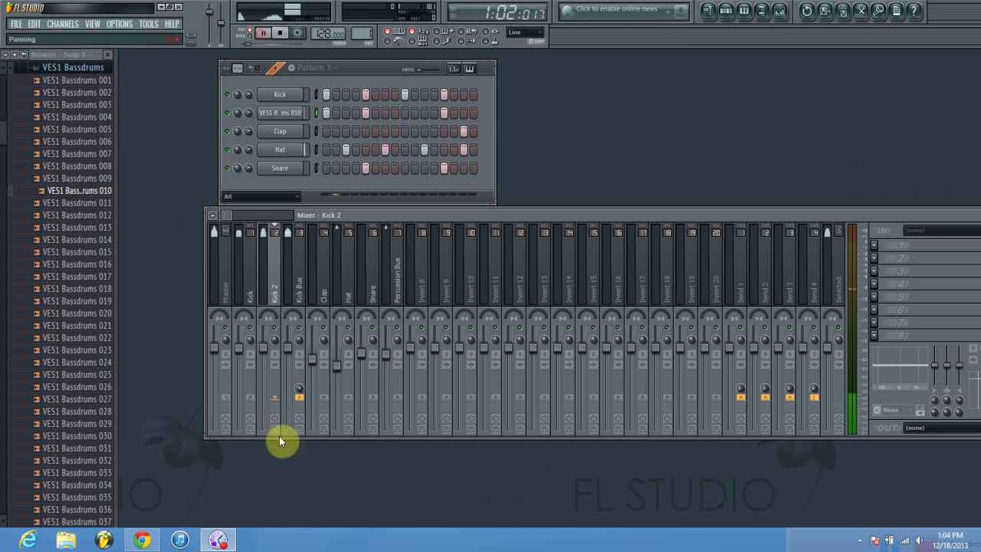
pyautogui.click(295, 299)
pyautogui.moveTo(289, 357); pyautogui.dragTo(289, 427)
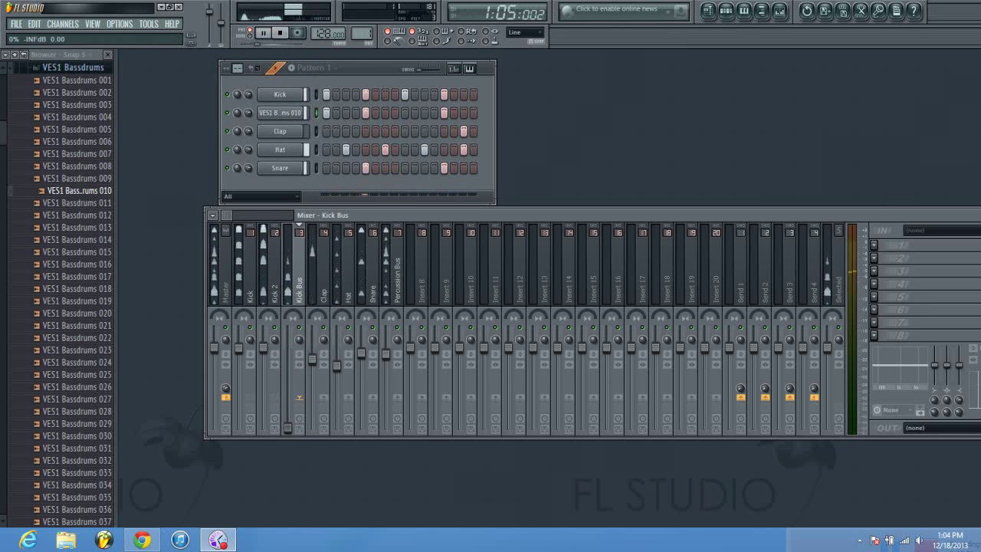
pyautogui.moveTo(289, 427); pyautogui.dragTo(288, 354)
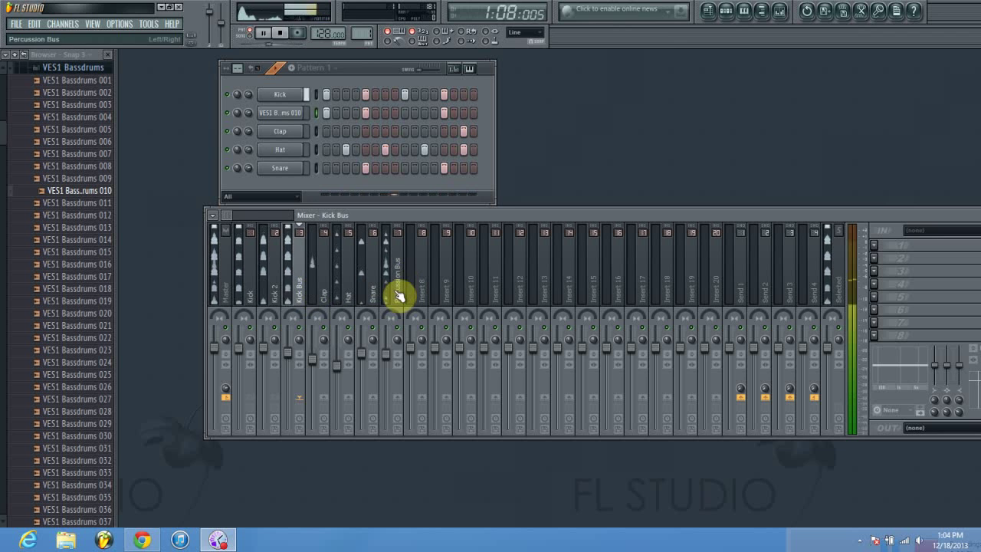
# Route Kick Bus only into Percussion Bus, lower the Percussion Bus fader, and stop playback
pyautogui.rightClick(404, 399)
pyautogui.click(418, 402)
pyautogui.moveTo(386, 353)
pyautogui.mouseDown()
pyautogui.moveTo(385, 419)
pyautogui.moveTo(386, 361)
pyautogui.mouseUp()
pyautogui.click(280, 33)
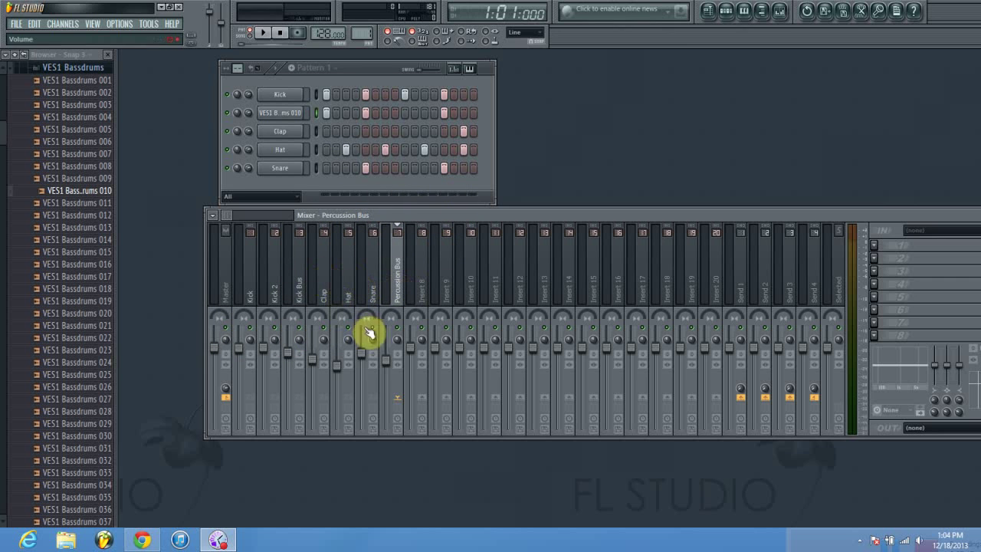
# Set the Percussion Bus volume to about -3.2 dB, close the Browser, and reposition the Mixer window
pyautogui.moveTo(386, 367); pyautogui.dragTo(386, 364)
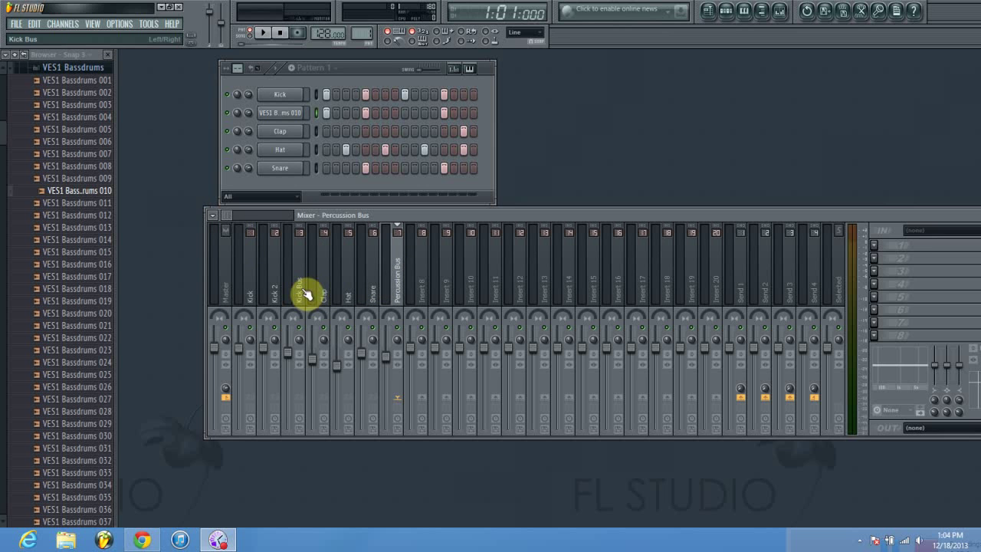
pyautogui.moveTo(372, 219); pyautogui.dragTo(345, 223)
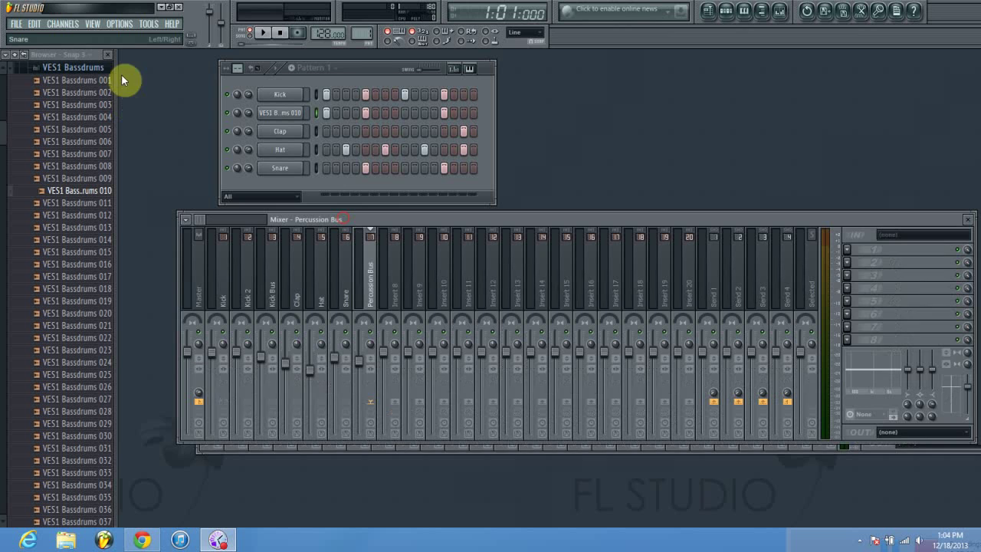
pyautogui.click(107, 55)
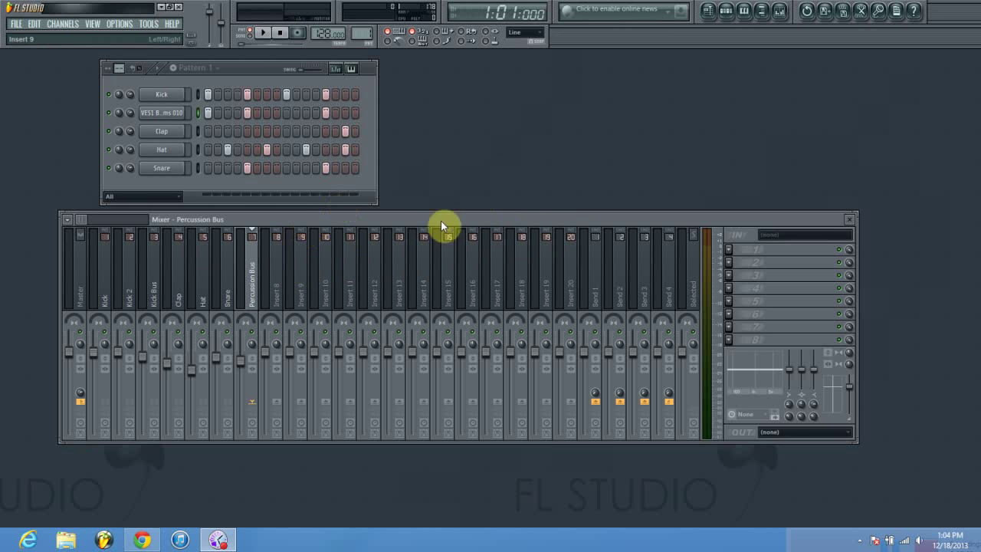
pyautogui.moveTo(410, 221); pyautogui.dragTo(465, 230)
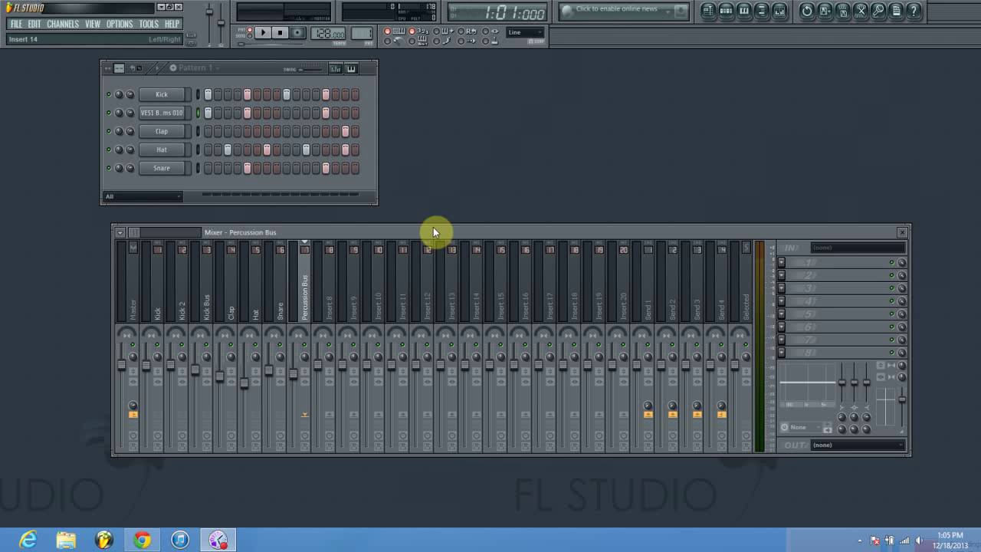
pyautogui.moveTo(433, 229); pyautogui.dragTo(422, 218)
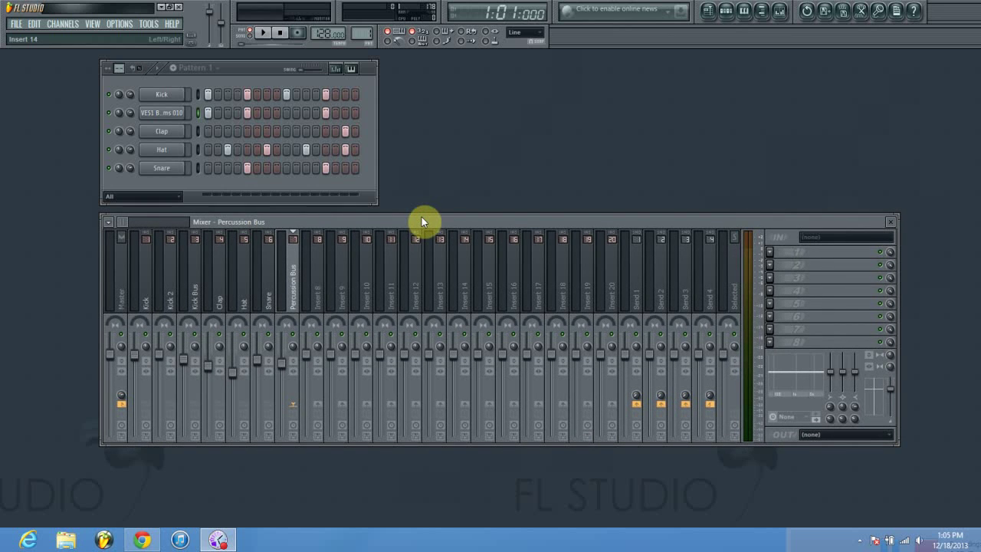